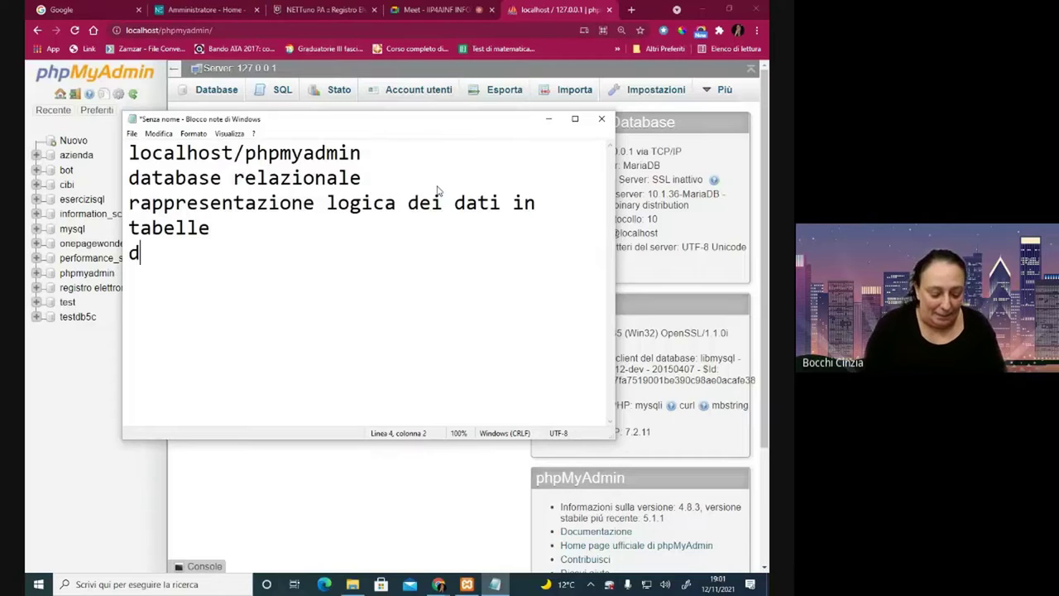
Step: Add "DBMS" and its expansion "DataBase Management System" below the notes on the relational database
{"action": "key", "text": "BackSpace"}
{"action": "type", "text": "DBMS"}
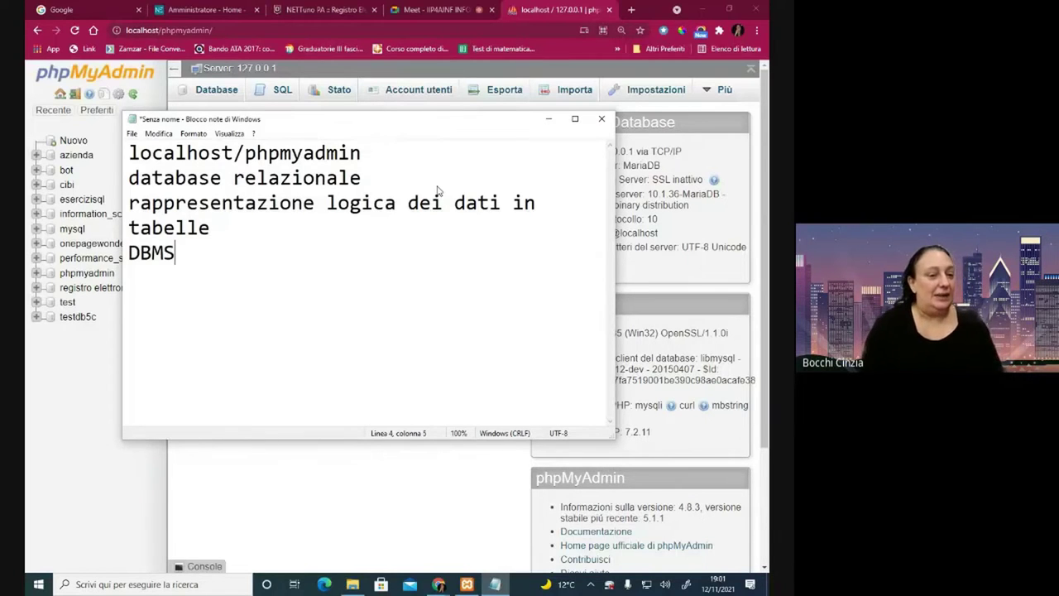
{"action": "type", "text": "DataBase Management System"}
{"action": "left_click", "coordinate": [244, 255]}
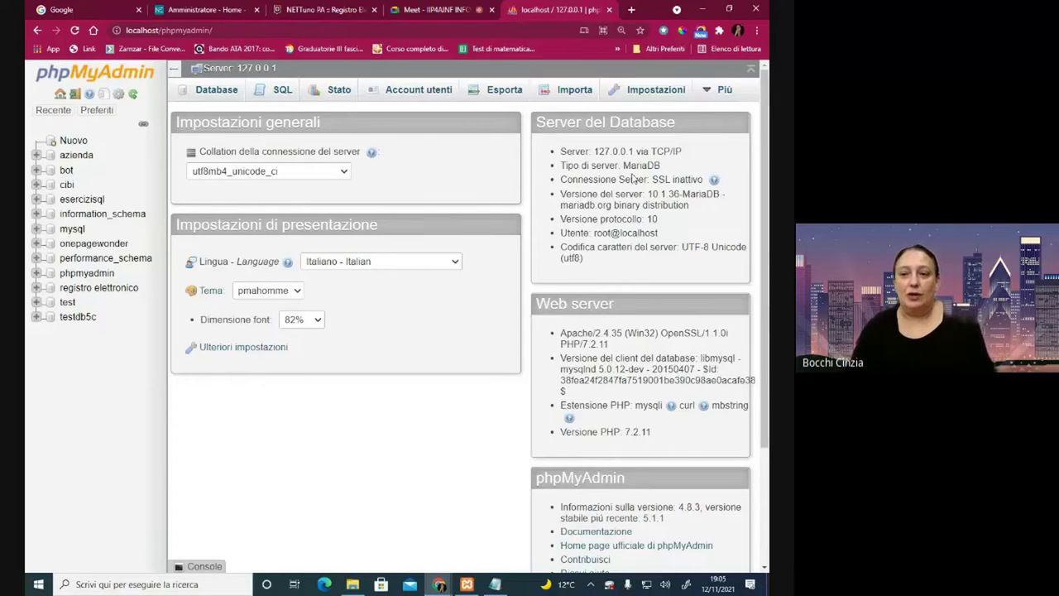
Step: Highlight the server type value in the database server information
{"action": "left_click_drag", "start_coordinate": [624, 165], "coordinate": [662, 167]}
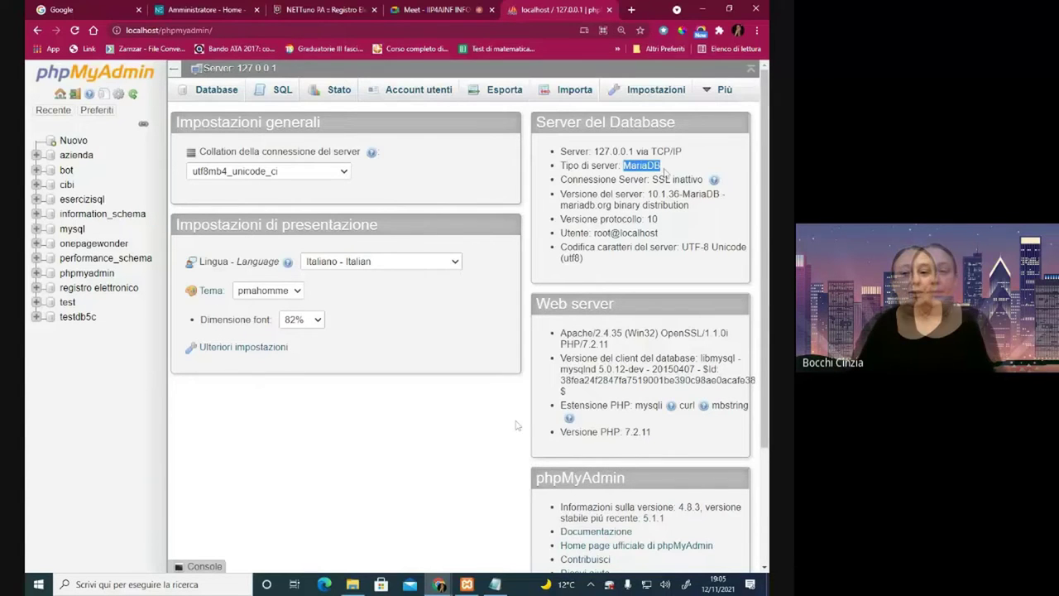
{"action": "left_click", "coordinate": [406, 480]}
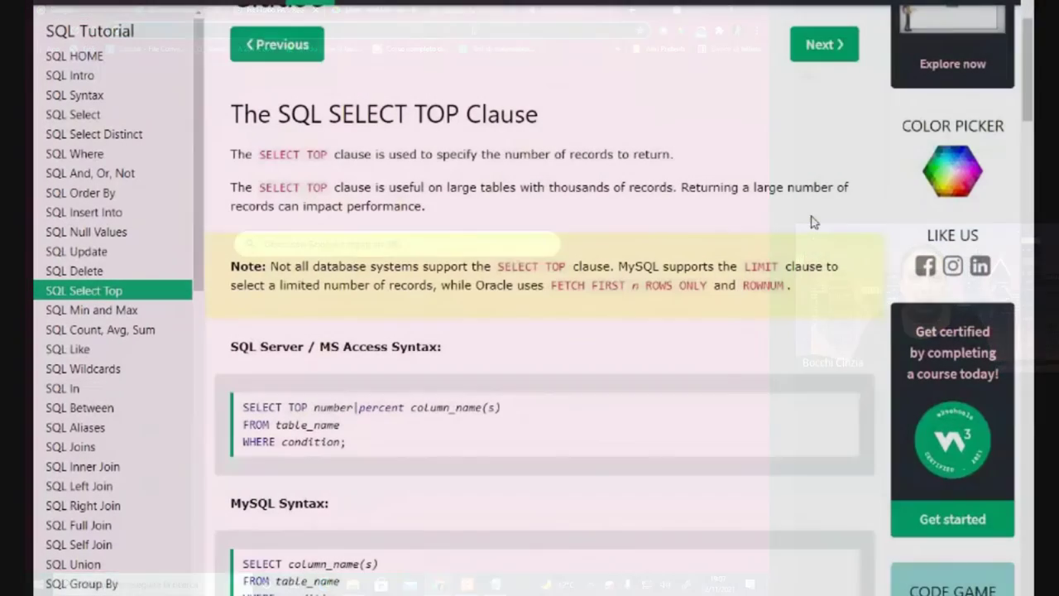
Step: Examine the SQL SELECT TOP tutorial page and highlight SQL Server in the SQL Server / MS Access syntax heading
{"action": "scroll", "coordinate": [775, 252], "scroll_direction": "down", "scroll_amount": 5}
{"action": "scroll", "coordinate": [776, 253], "scroll_direction": "down", "scroll_amount": 2}
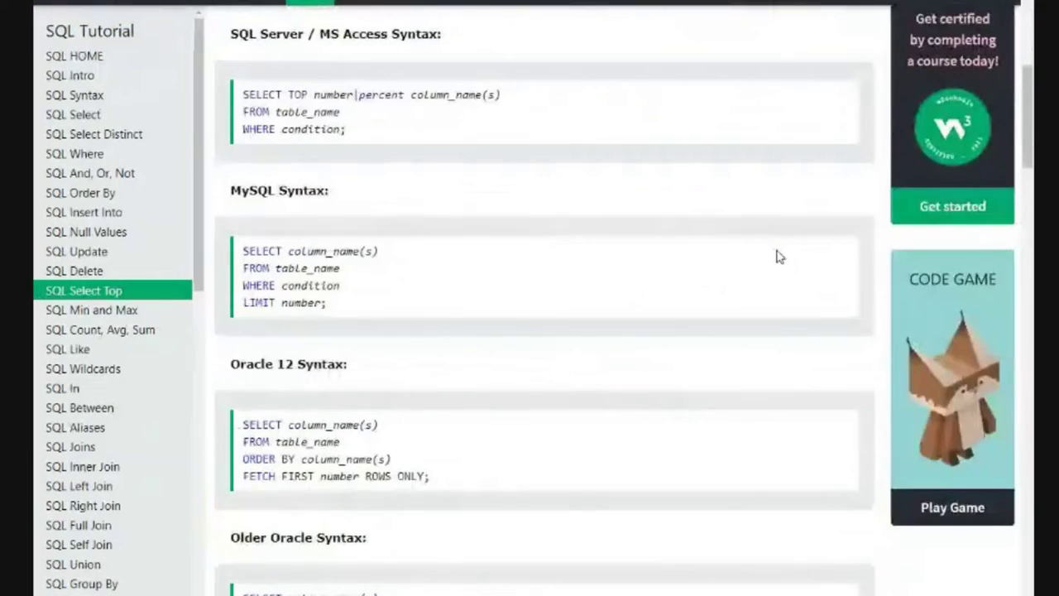
{"action": "scroll", "coordinate": [775, 254], "scroll_direction": "up", "scroll_amount": 4}
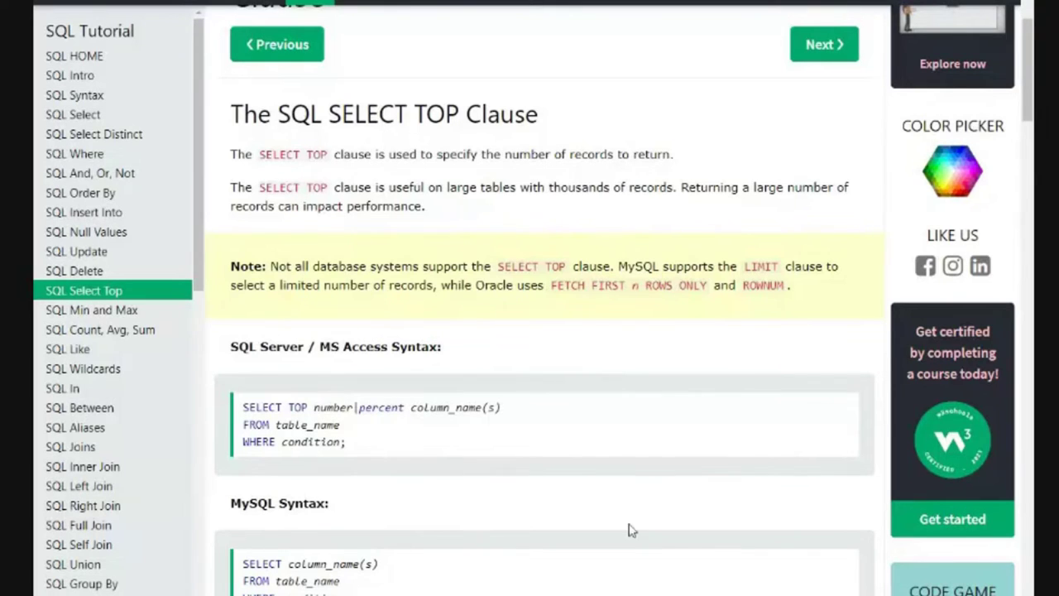
{"action": "scroll", "coordinate": [620, 486], "scroll_direction": "down", "scroll_amount": 1}
{"action": "scroll", "coordinate": [627, 486], "scroll_direction": "down", "scroll_amount": 1}
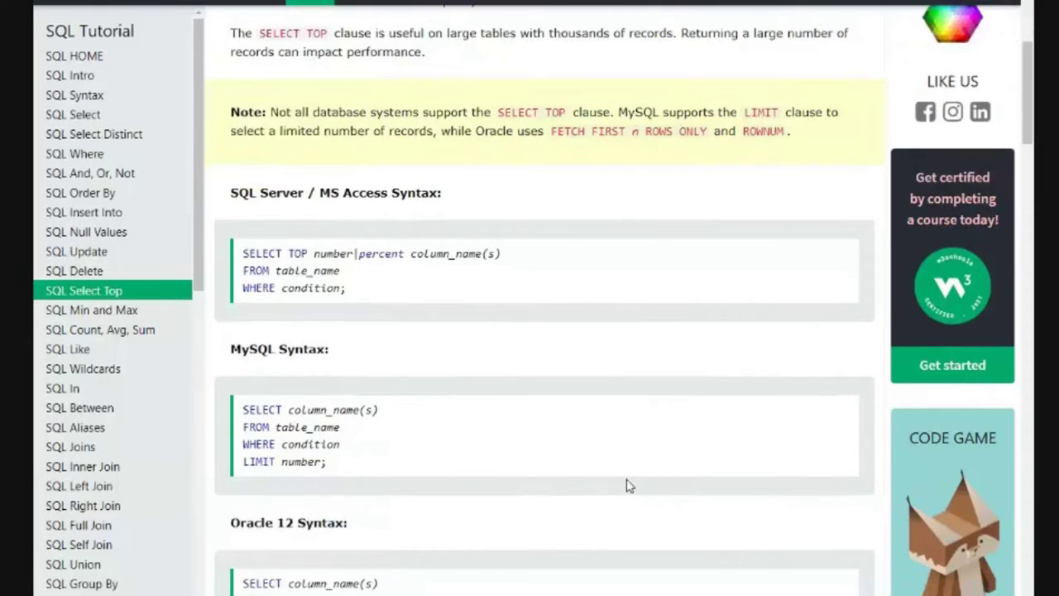
{"action": "scroll", "coordinate": [627, 486], "scroll_direction": "down", "scroll_amount": 1}
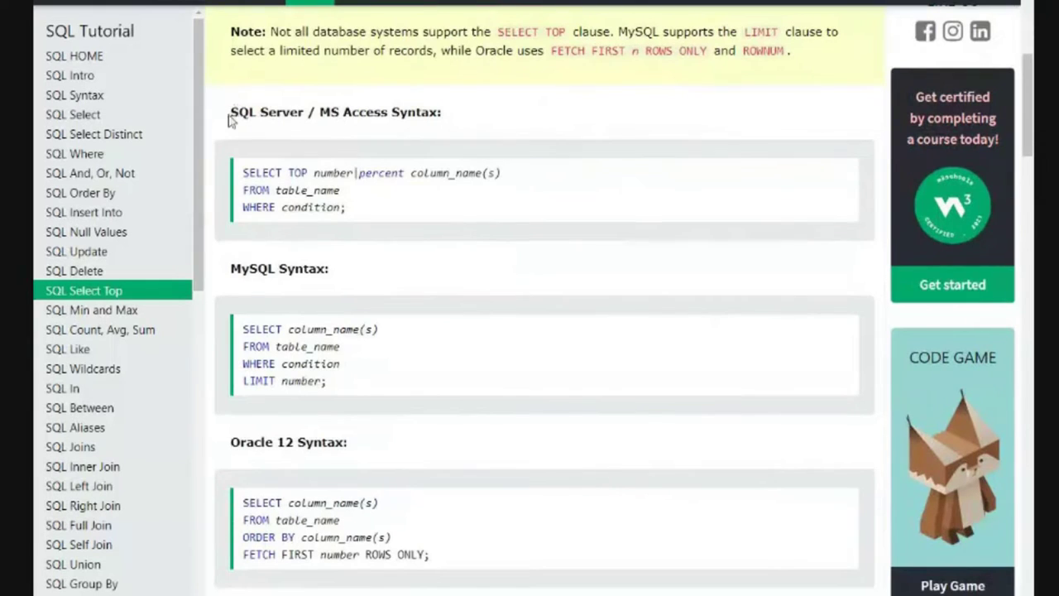
{"action": "left_click_drag", "start_coordinate": [232, 113], "coordinate": [300, 114]}
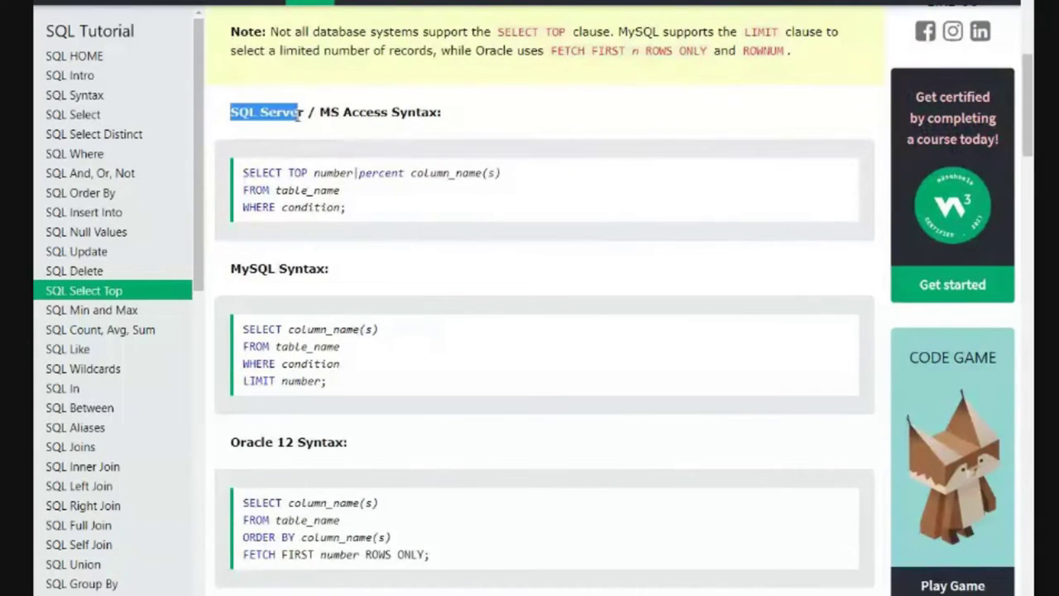
{"action": "left_click", "coordinate": [337, 125]}
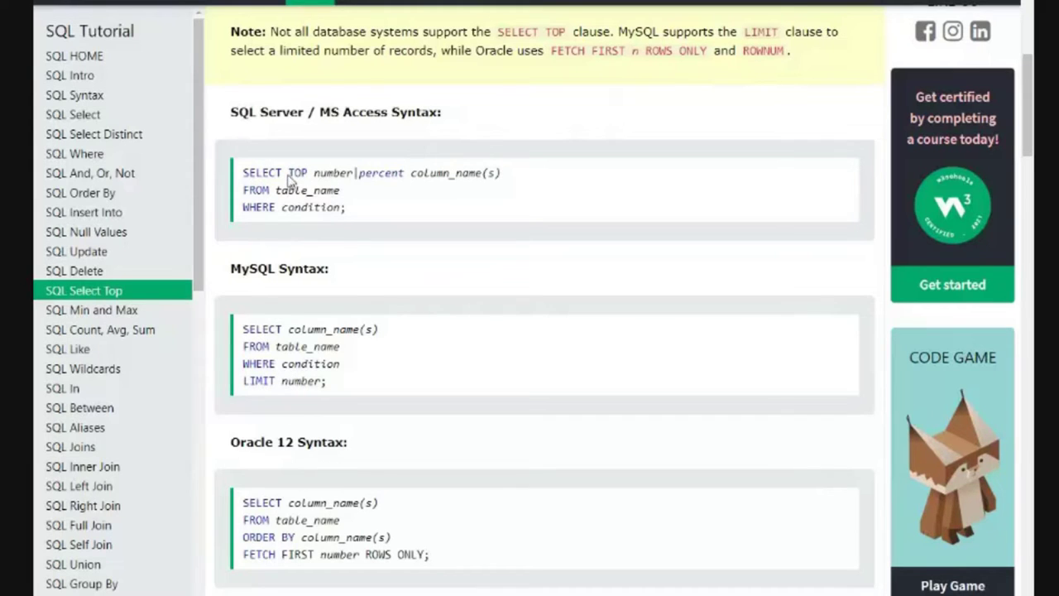
Step: Compare the TOP number clause in the SQL Server syntax with the LIMIT clause in the MySQL syntax by highlighting the keywords
{"action": "left_click_drag", "start_coordinate": [287, 174], "coordinate": [311, 189]}
{"action": "double_click", "coordinate": [331, 173]}
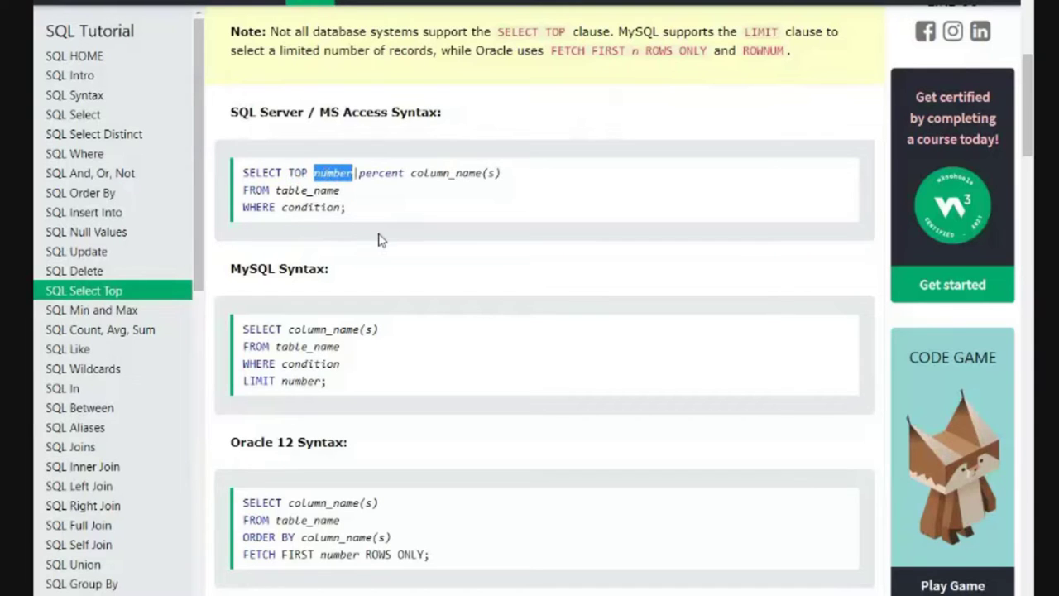
{"action": "scroll", "coordinate": [590, 313], "scroll_direction": "down", "scroll_amount": 1}
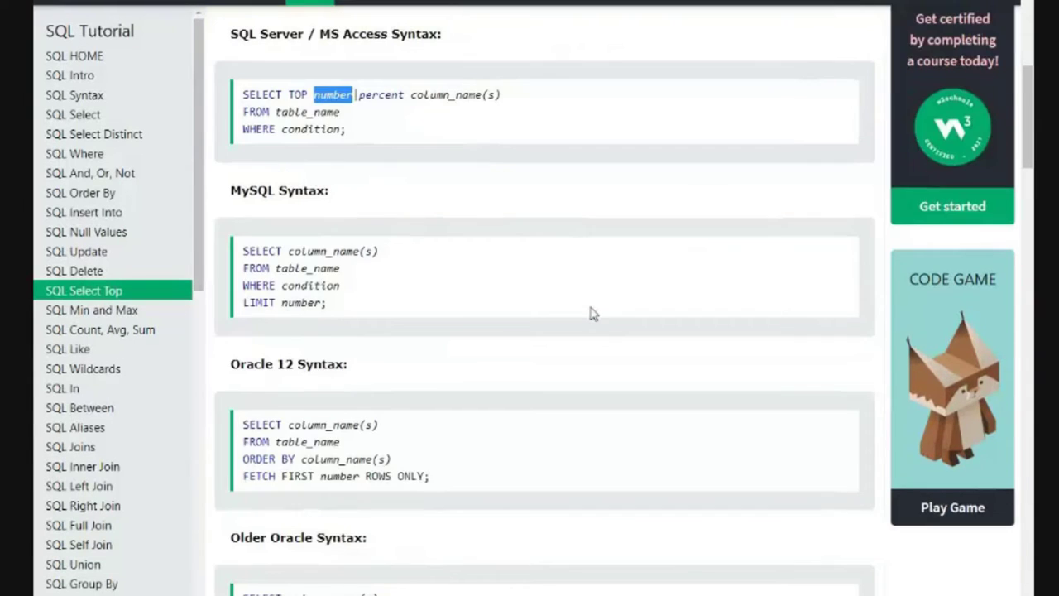
{"action": "left_click", "coordinate": [390, 175]}
{"action": "double_click", "coordinate": [298, 94]}
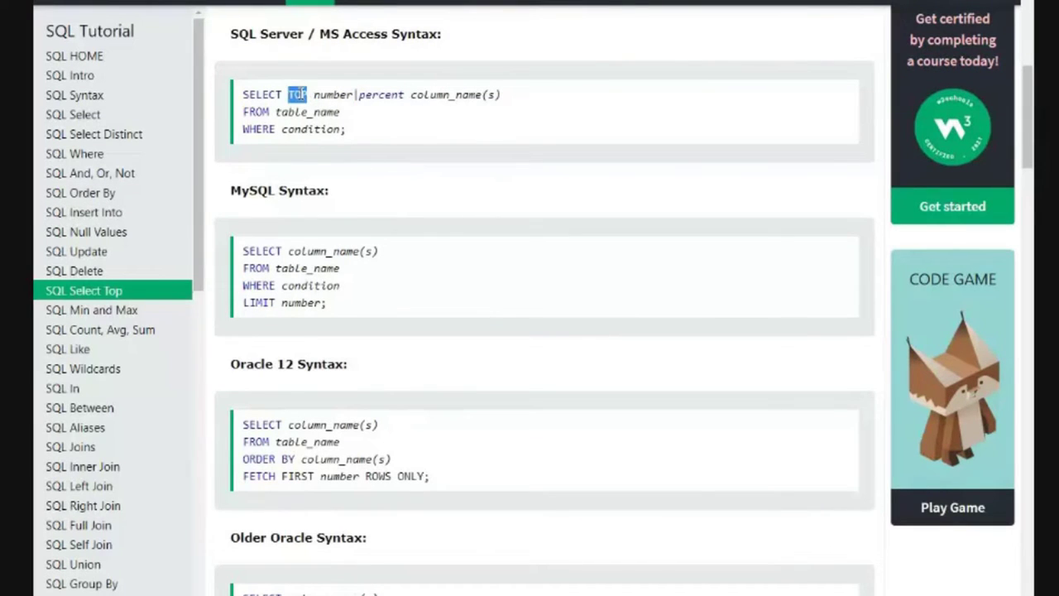
{"action": "double_click", "coordinate": [262, 303]}
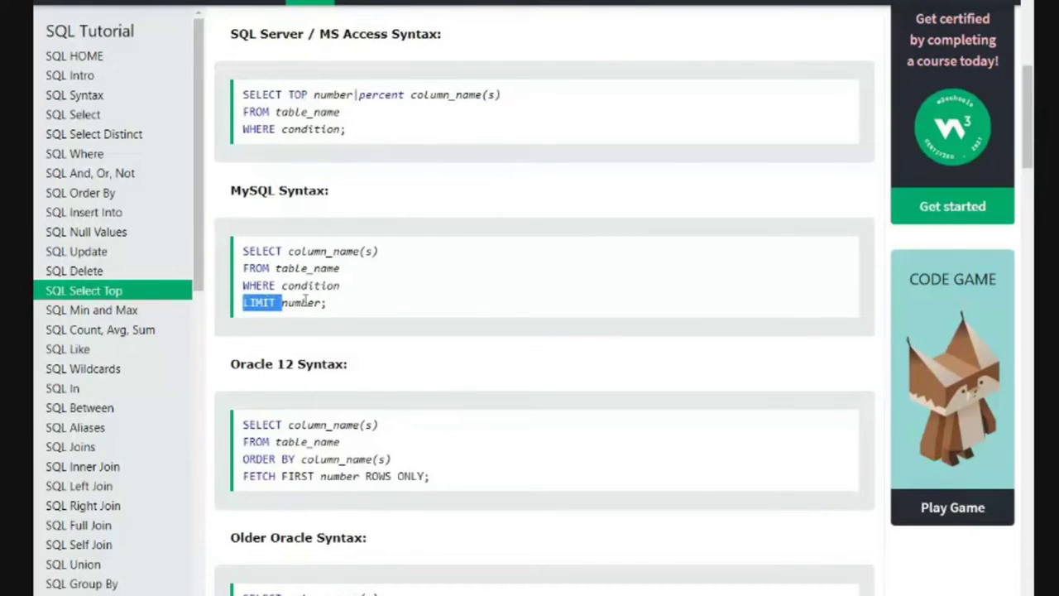
{"action": "left_click", "coordinate": [305, 301]}
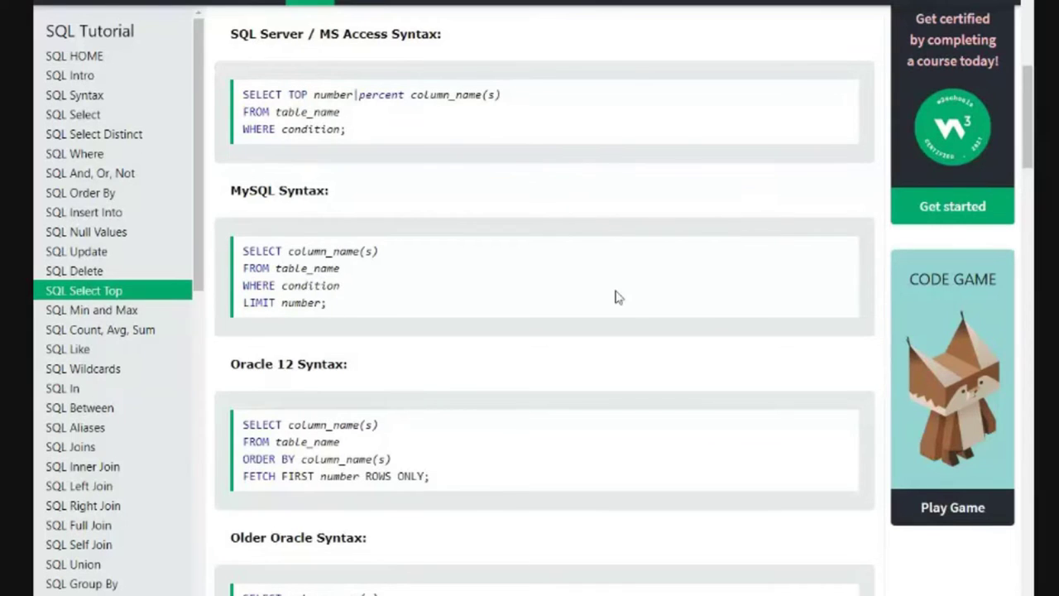
Step: Look through the Oracle 12 and older Oracle syntax examples, then return to the start of the SELECT TOP page
{"action": "scroll", "coordinate": [613, 296], "scroll_direction": "down", "scroll_amount": 3}
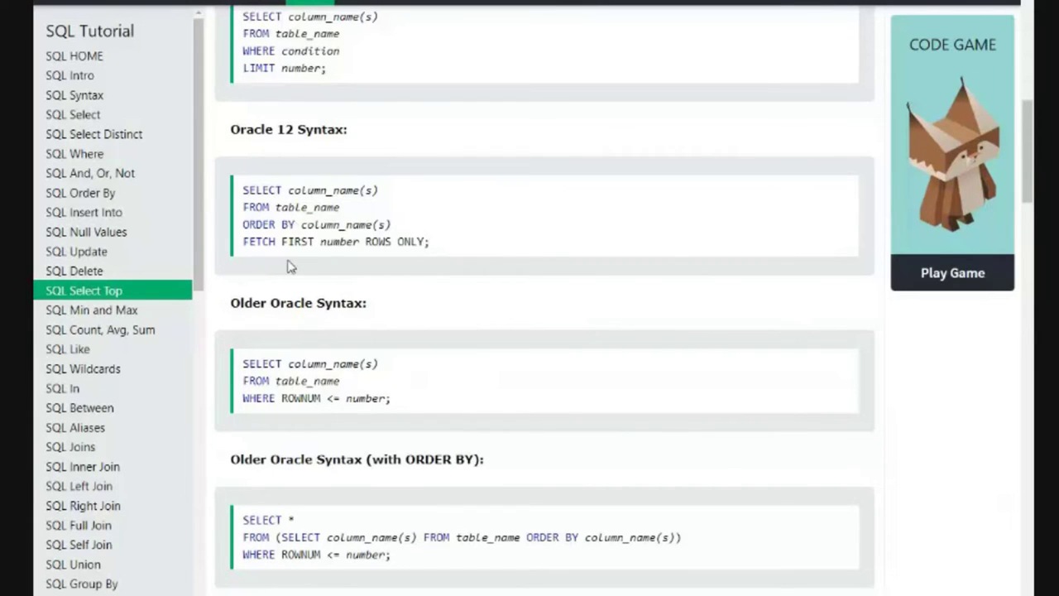
{"action": "scroll", "coordinate": [290, 261], "scroll_direction": "up", "scroll_amount": 1}
{"action": "scroll", "coordinate": [289, 262], "scroll_direction": "down", "scroll_amount": 1}
{"action": "scroll", "coordinate": [532, 246], "scroll_direction": "down", "scroll_amount": 2}
{"action": "scroll", "coordinate": [505, 259], "scroll_direction": "down", "scroll_amount": 1}
{"action": "scroll", "coordinate": [567, 240], "scroll_direction": "down", "scroll_amount": 2}
{"action": "scroll", "coordinate": [622, 447], "scroll_direction": "up", "scroll_amount": 8}
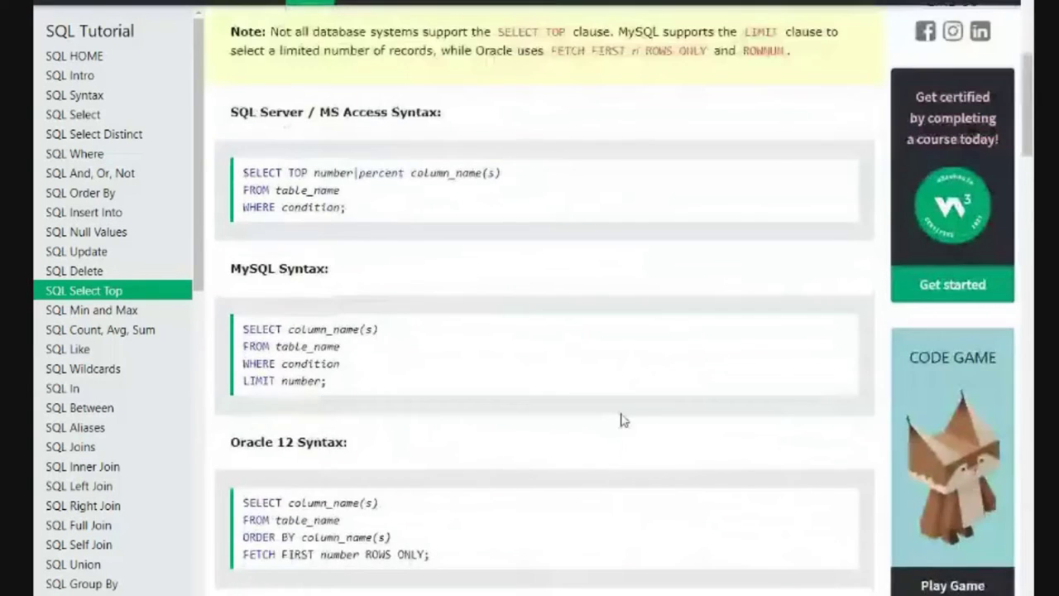
{"action": "scroll", "coordinate": [621, 420], "scroll_direction": "up", "scroll_amount": 4}
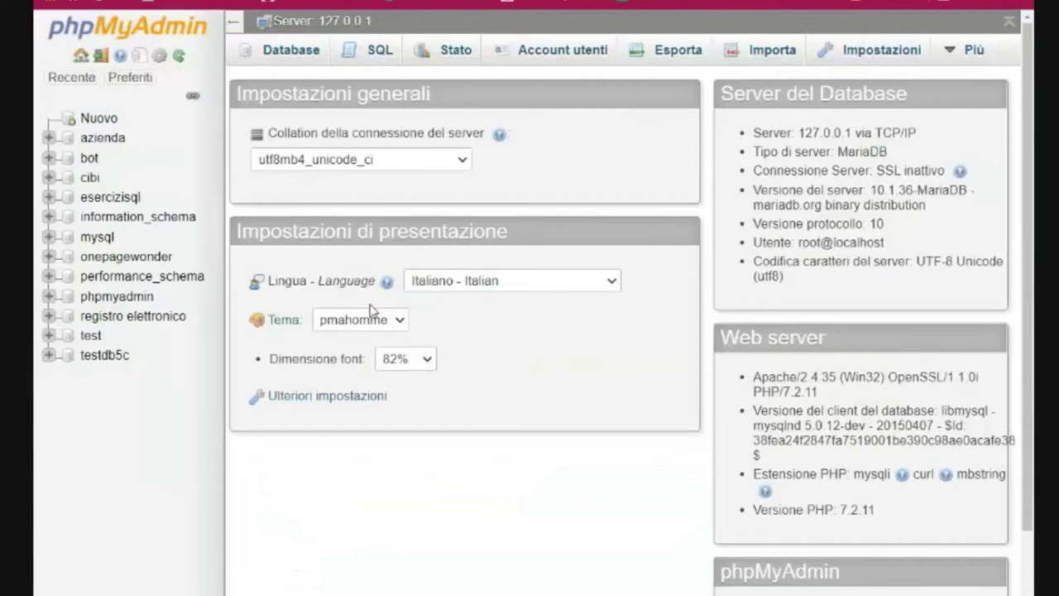
Step: Create a new database named musica in phpMyAdmin
{"action": "left_click", "coordinate": [291, 51]}
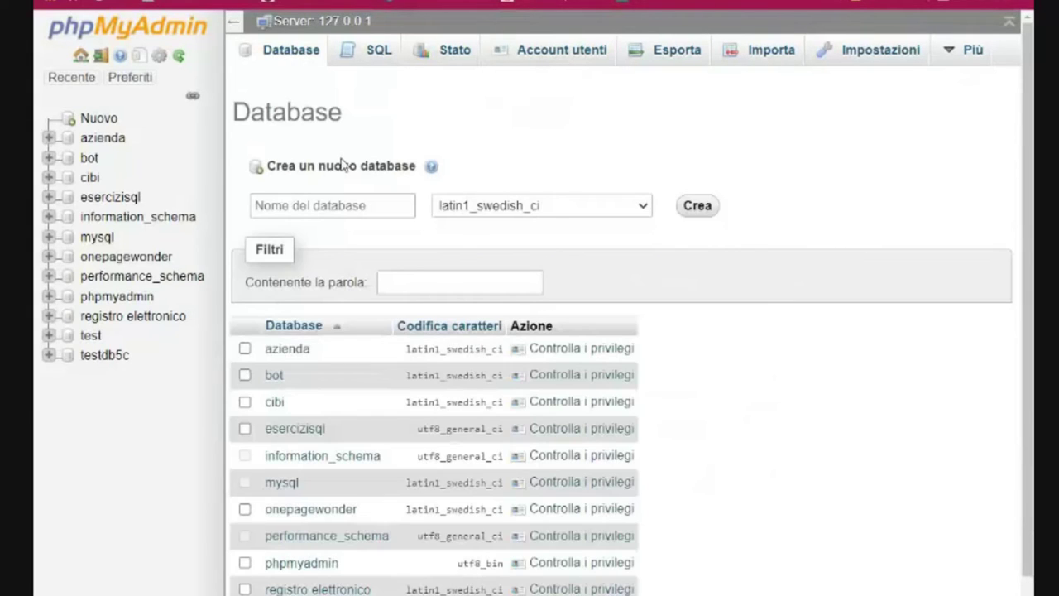
{"action": "left_click", "coordinate": [358, 205]}
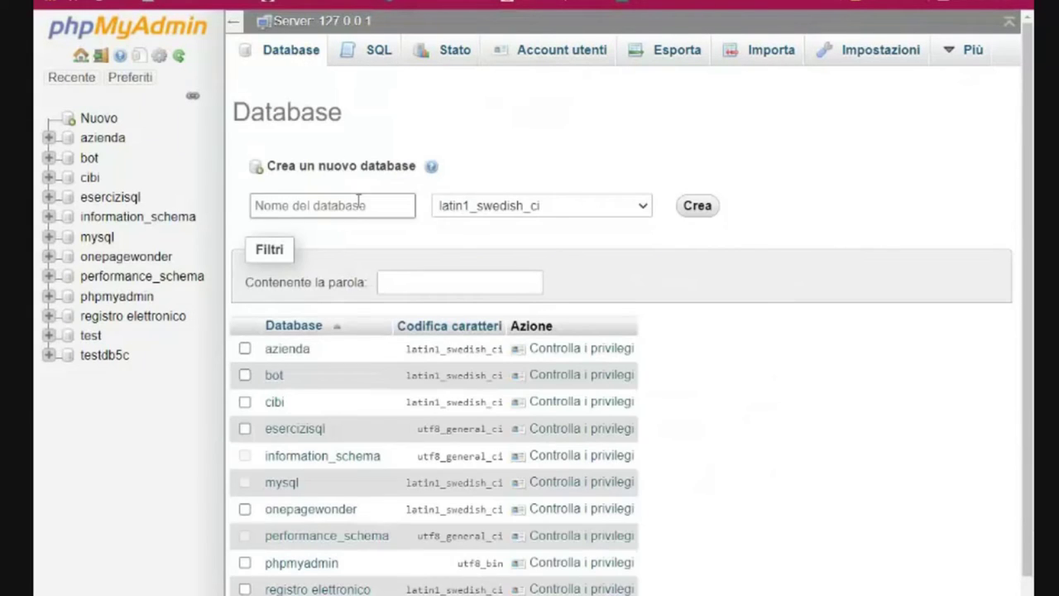
{"action": "type", "text": "musica"}
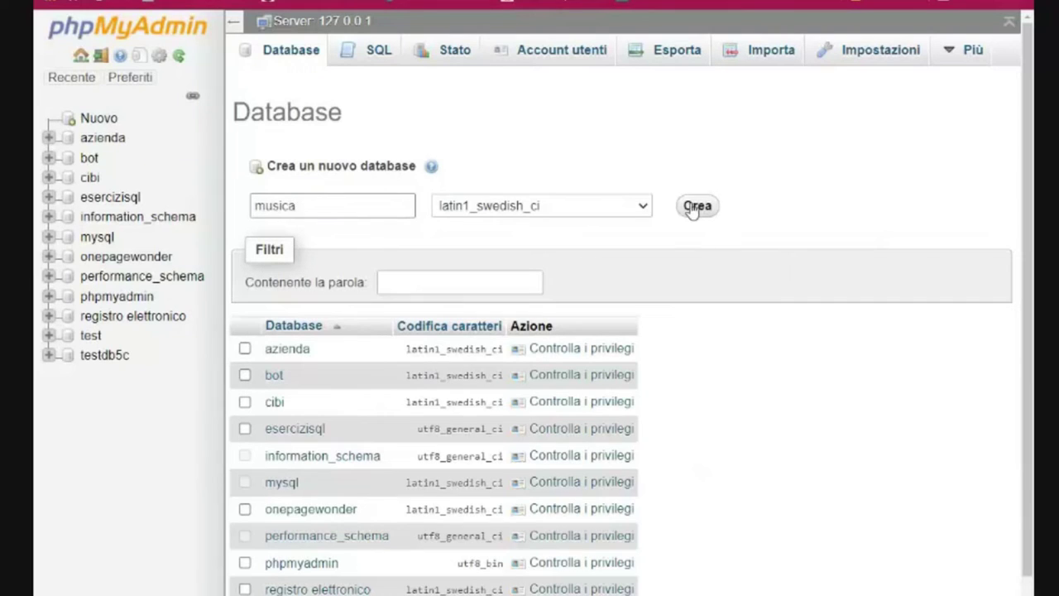
{"action": "left_click", "coordinate": [696, 210]}
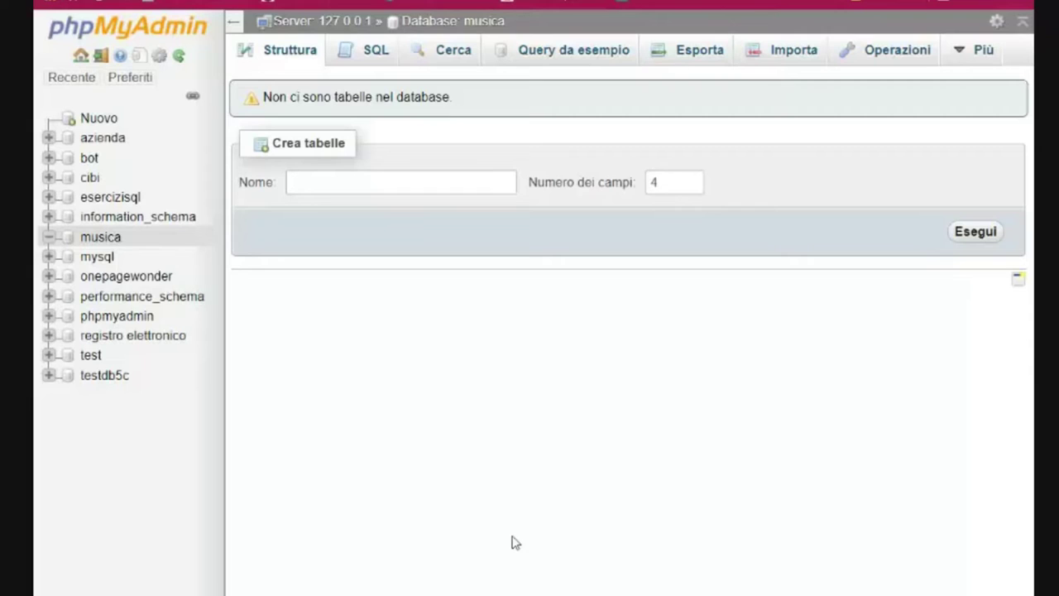
Step: Start a new table named artista with 4 columns in the musica database
{"action": "left_click", "coordinate": [315, 181]}
{"action": "type", "text": "artist"}
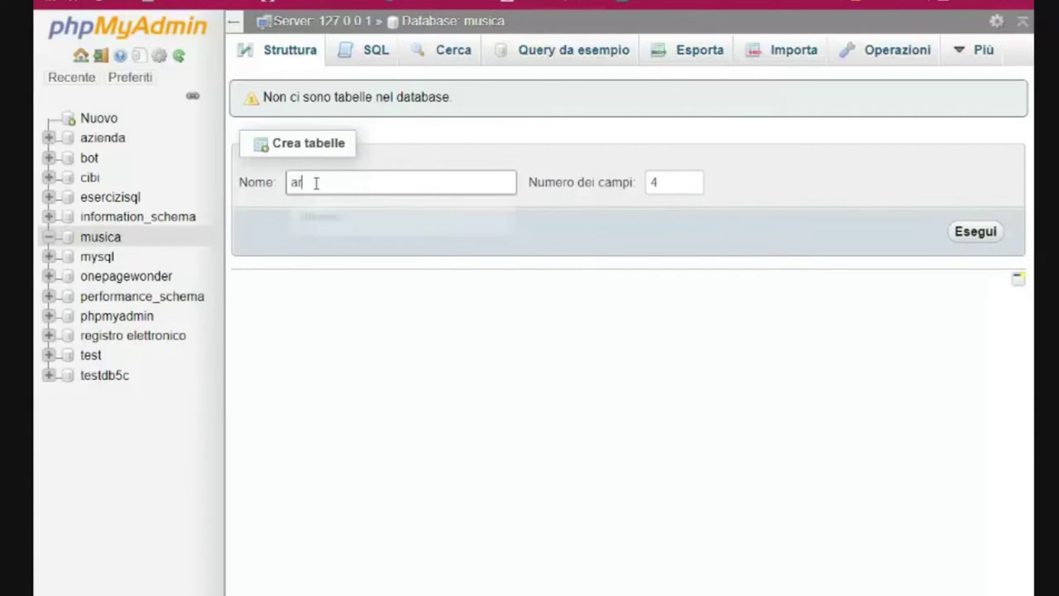
{"action": "type", "text": "a"}
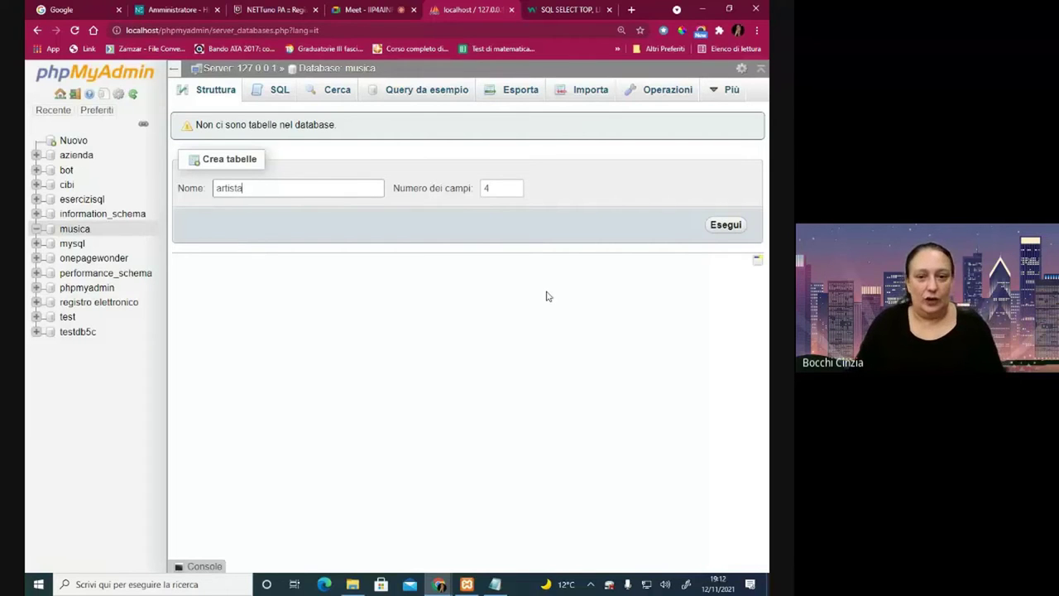
{"action": "left_click", "coordinate": [514, 185]}
{"action": "left_click", "coordinate": [514, 185]}
{"action": "left_click", "coordinate": [513, 186]}
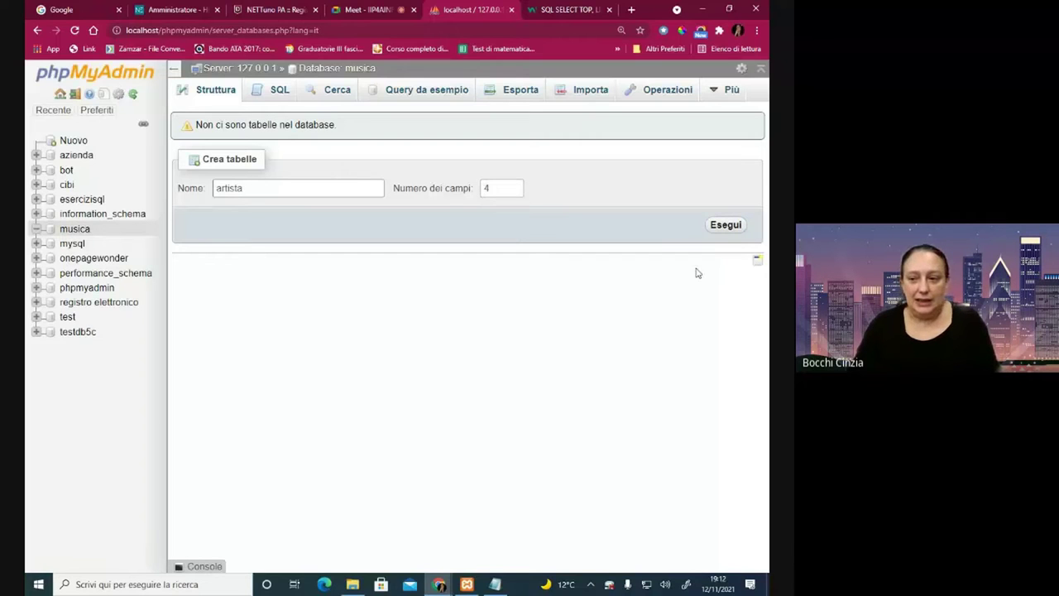
{"action": "left_click", "coordinate": [726, 225]}
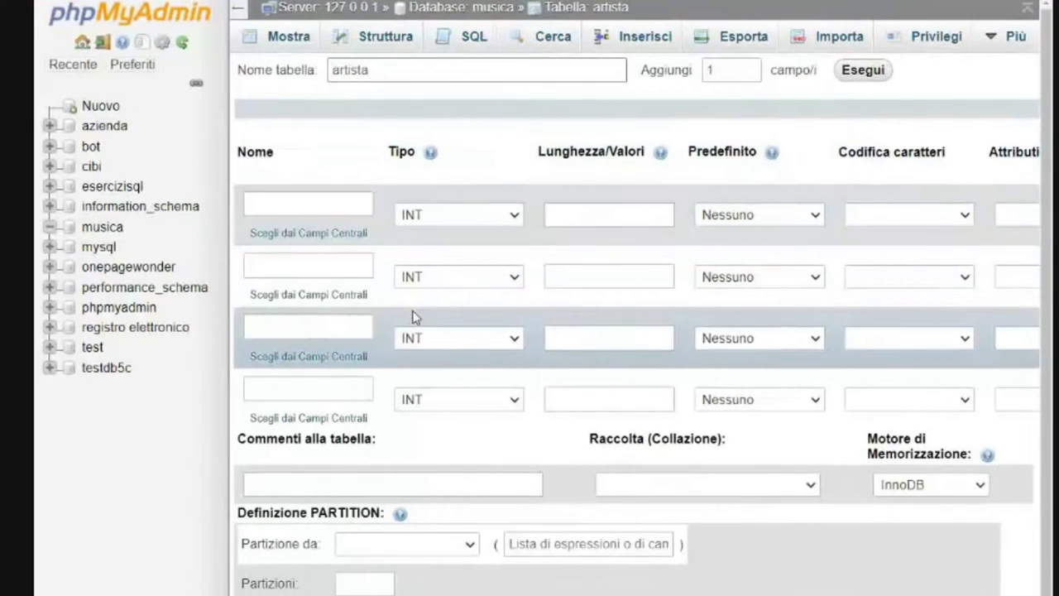
Step: Collapse the database tree and name the four columns of the artista table id, nome, dataNascita and annoinizio
{"action": "left_click", "coordinate": [240, 11]}
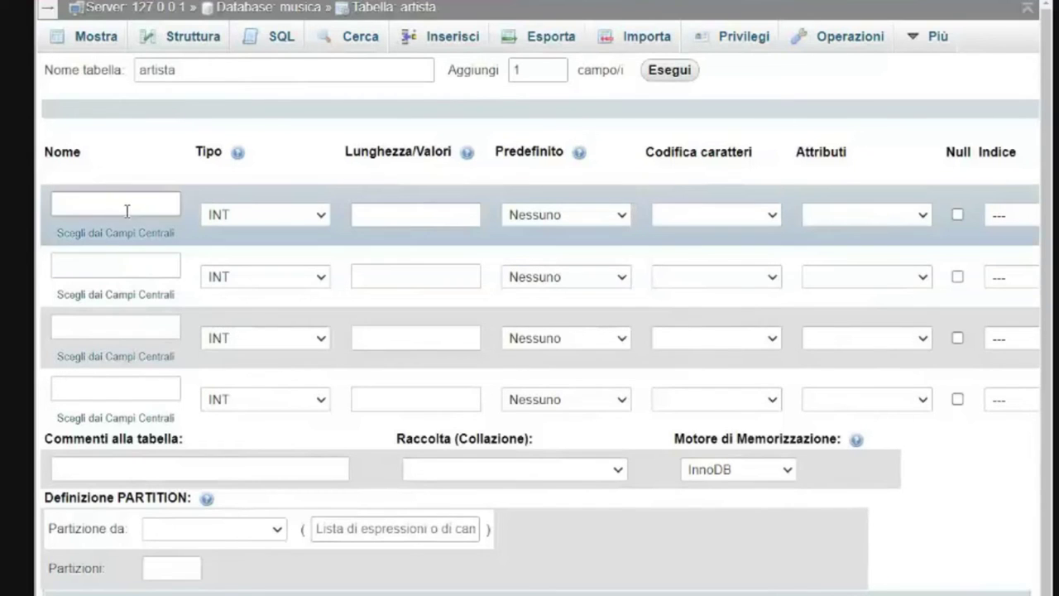
{"action": "left_click", "coordinate": [122, 207]}
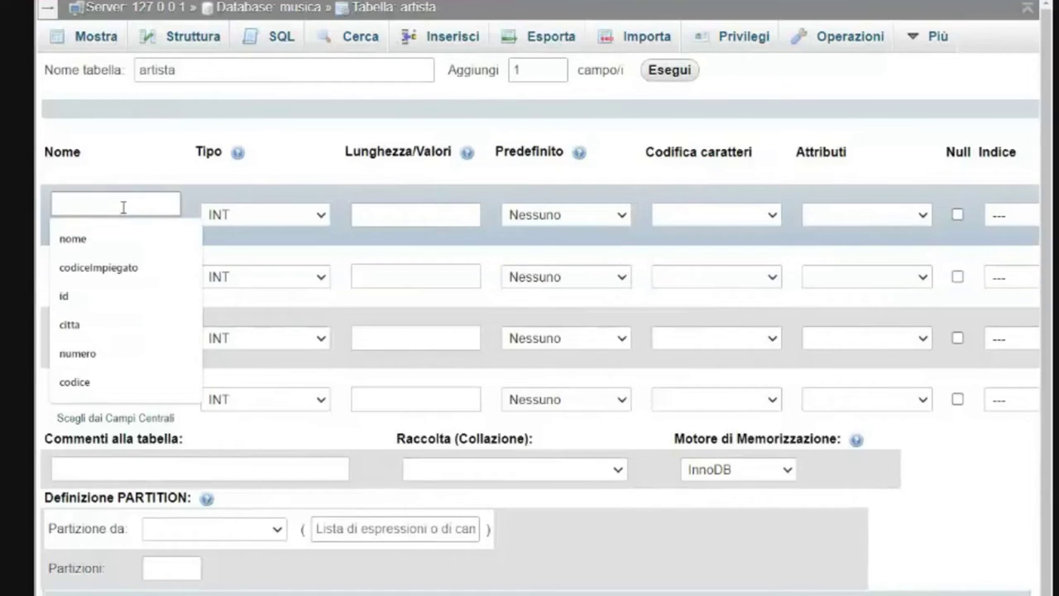
{"action": "type", "text": "id"}
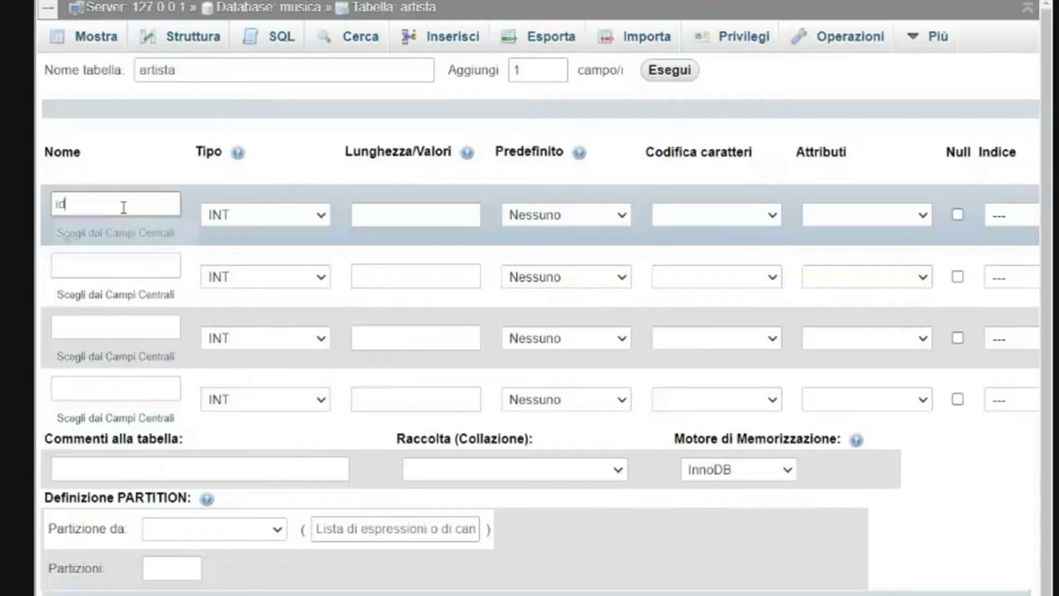
{"action": "left_click", "coordinate": [95, 269]}
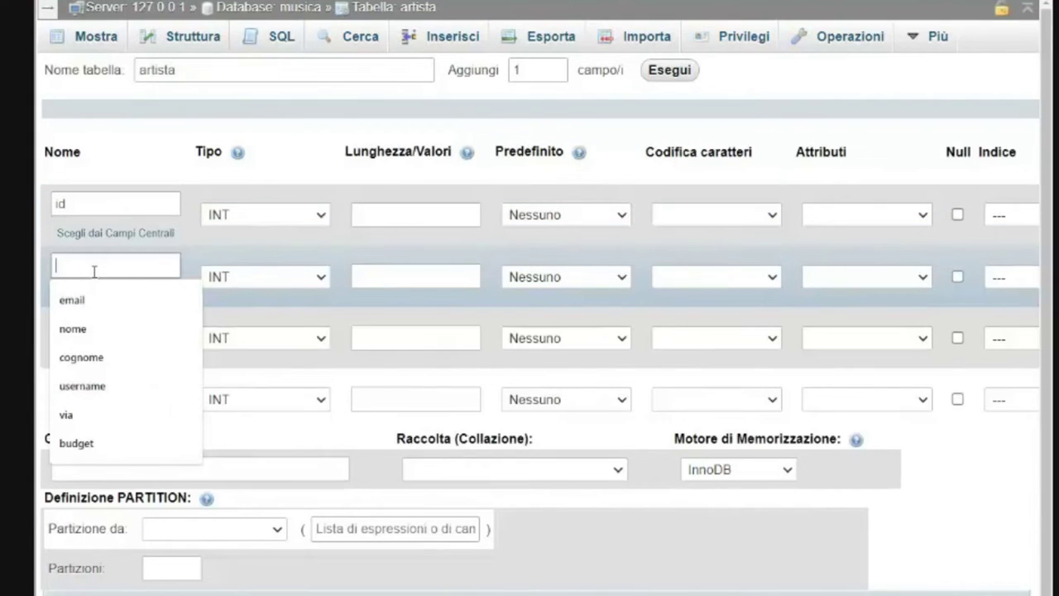
{"action": "type", "text": "nome"}
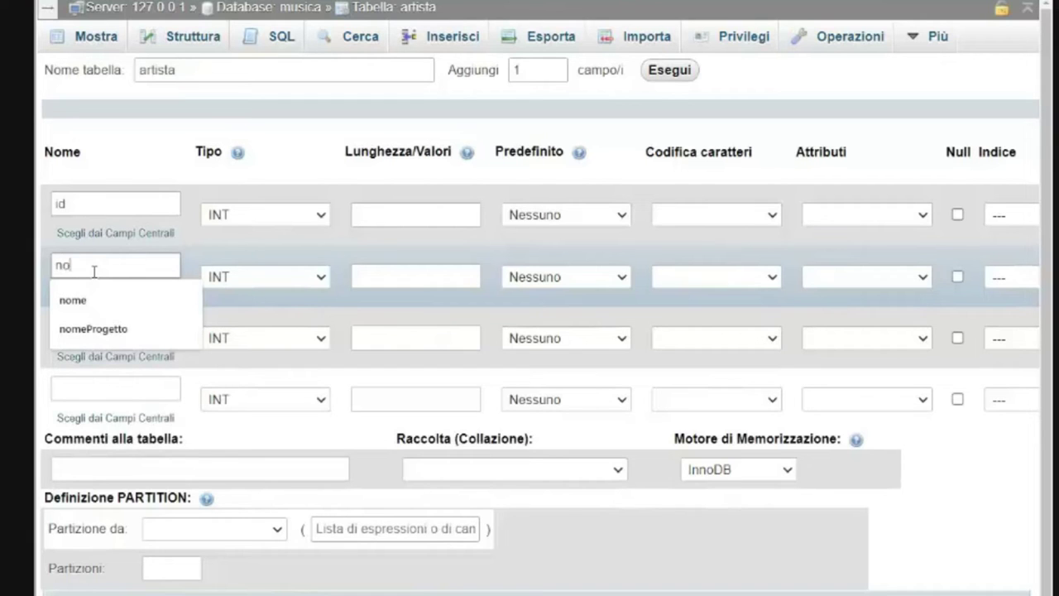
{"action": "left_click", "coordinate": [156, 158]}
{"action": "left_click", "coordinate": [99, 329]}
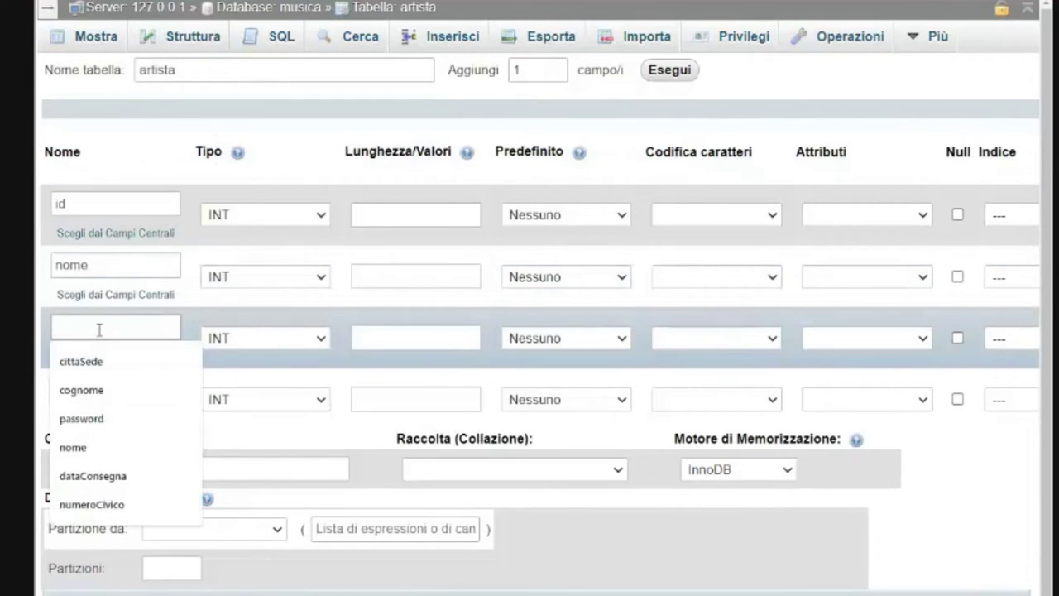
{"action": "type", "text": "datanascita"}
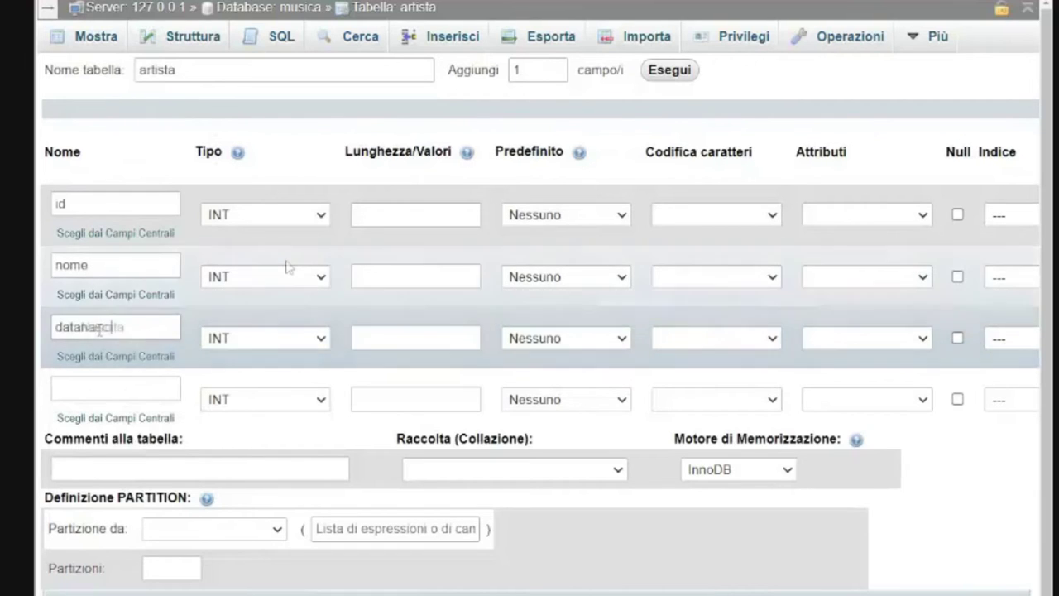
{"action": "left_click", "coordinate": [136, 393]}
{"action": "type", "text": "annoini"}
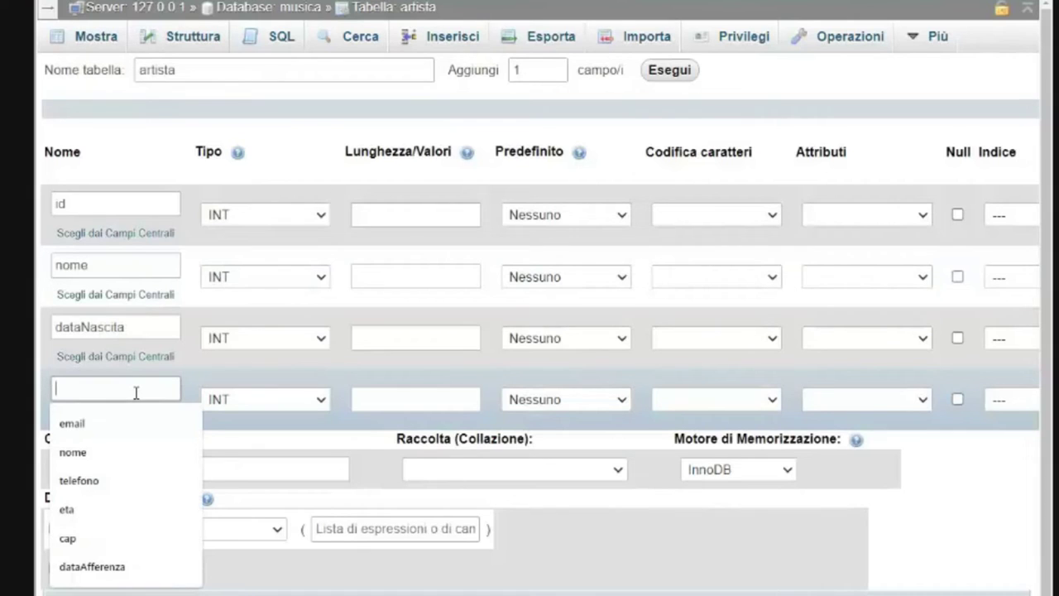
{"action": "type", "text": "zio"}
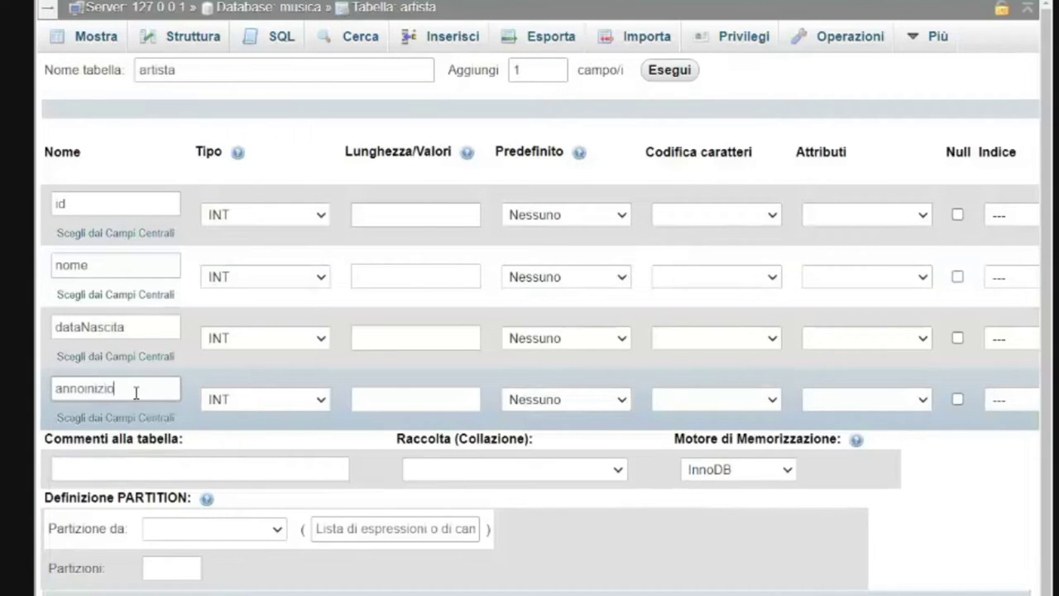
Step: Correct the fourth column's name to annoInizio and add a fifth column named annoFine to the artista table
{"action": "left_click", "coordinate": [91, 387]}
{"action": "key", "text": "BackSpace"}
{"action": "type", "text": "I"}
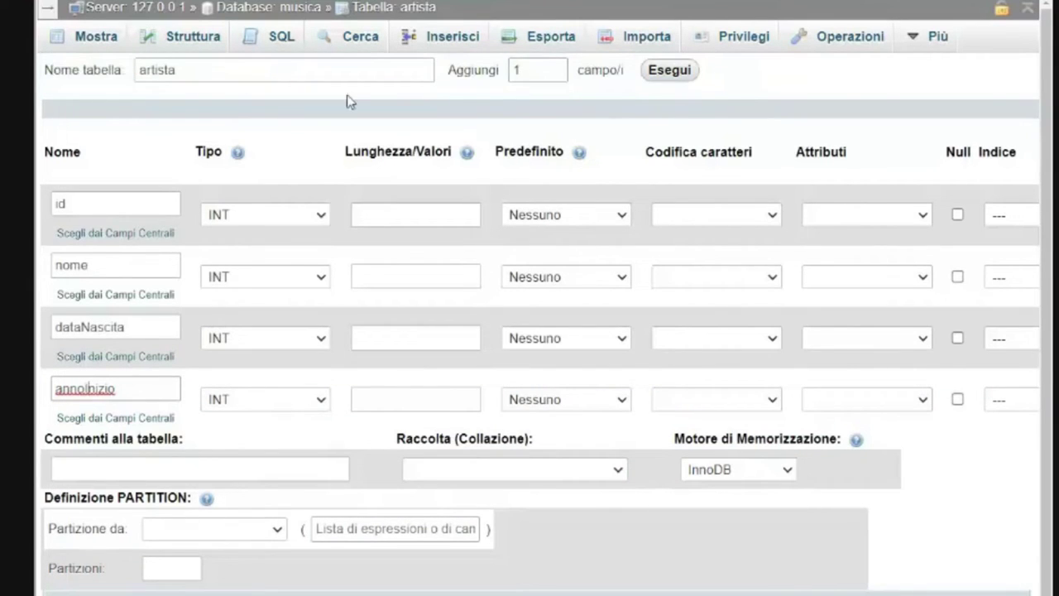
{"action": "left_click", "coordinate": [672, 75]}
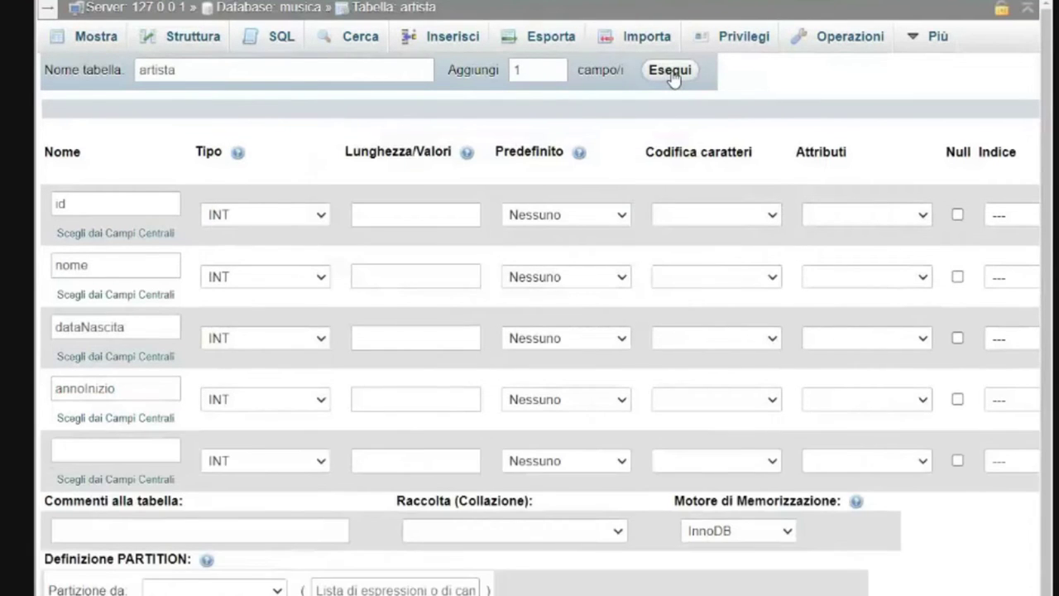
{"action": "left_click", "coordinate": [90, 451]}
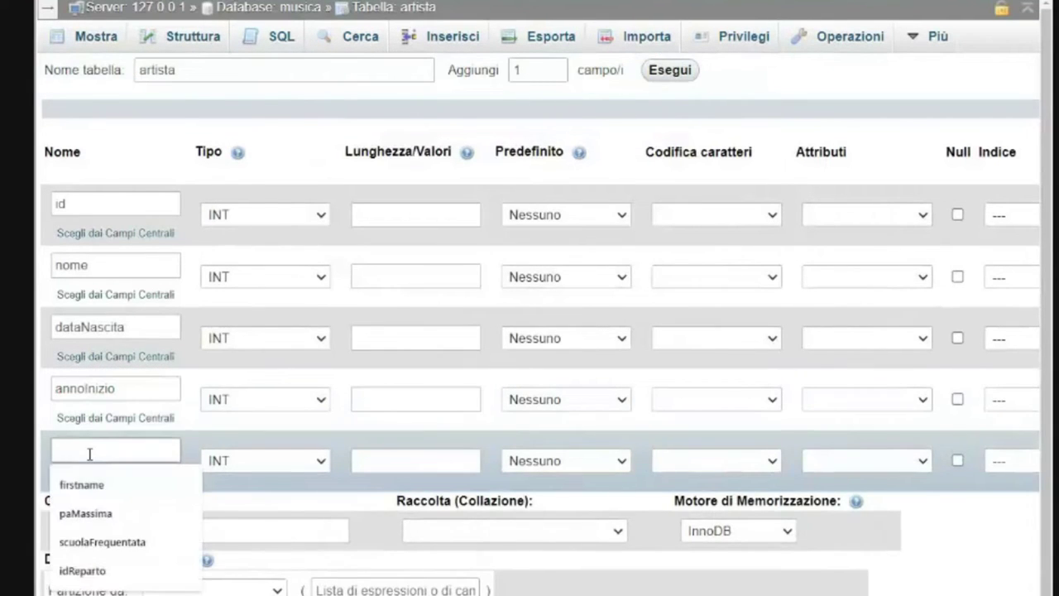
{"action": "type", "text": "annoFine"}
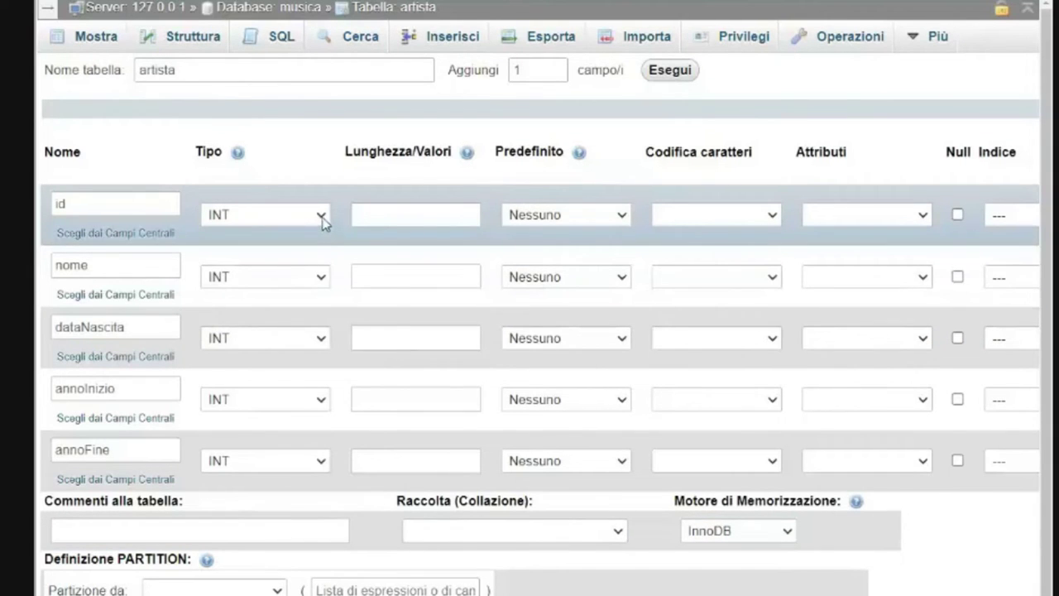
Step: Look through the numeric, date and time, string and binary data types available for the id column
{"action": "left_click", "coordinate": [321, 217]}
{"action": "scroll", "coordinate": [289, 463], "scroll_direction": "down", "scroll_amount": 2}
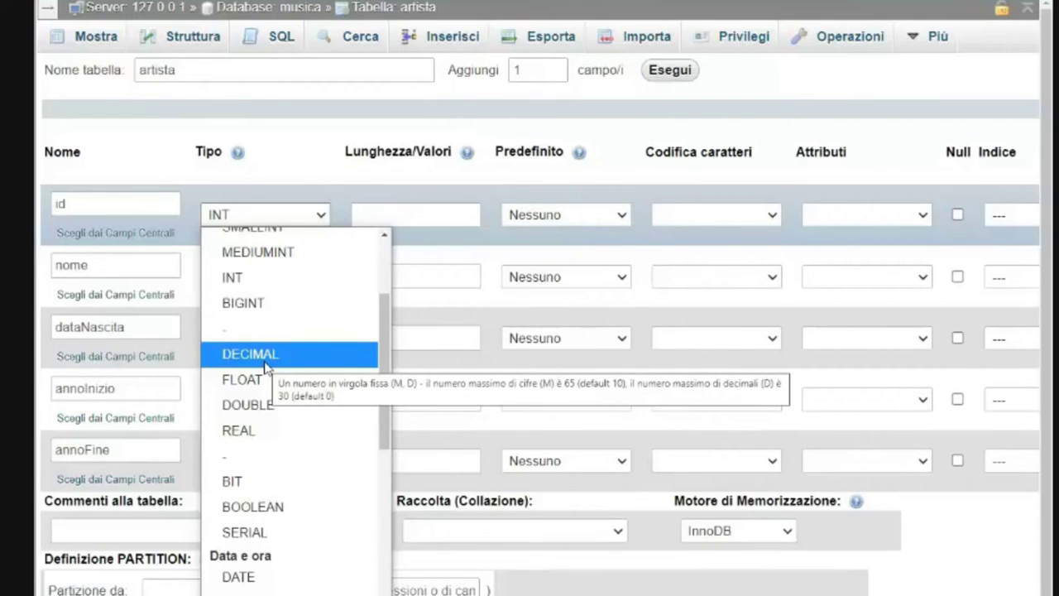
{"action": "scroll", "coordinate": [286, 397], "scroll_direction": "down", "scroll_amount": 2}
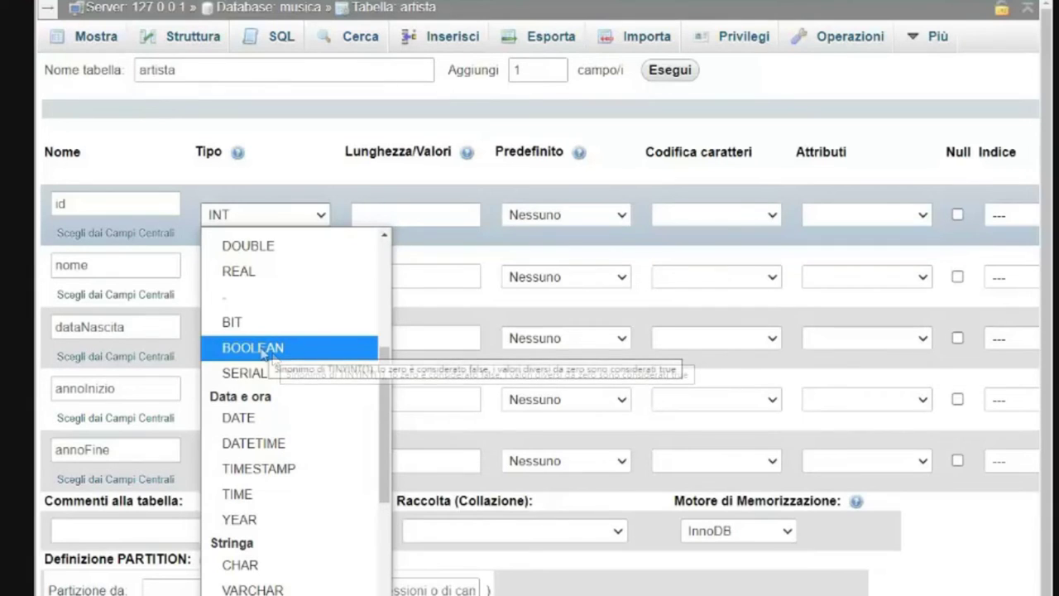
{"action": "scroll", "coordinate": [263, 322], "scroll_direction": "down", "scroll_amount": 4}
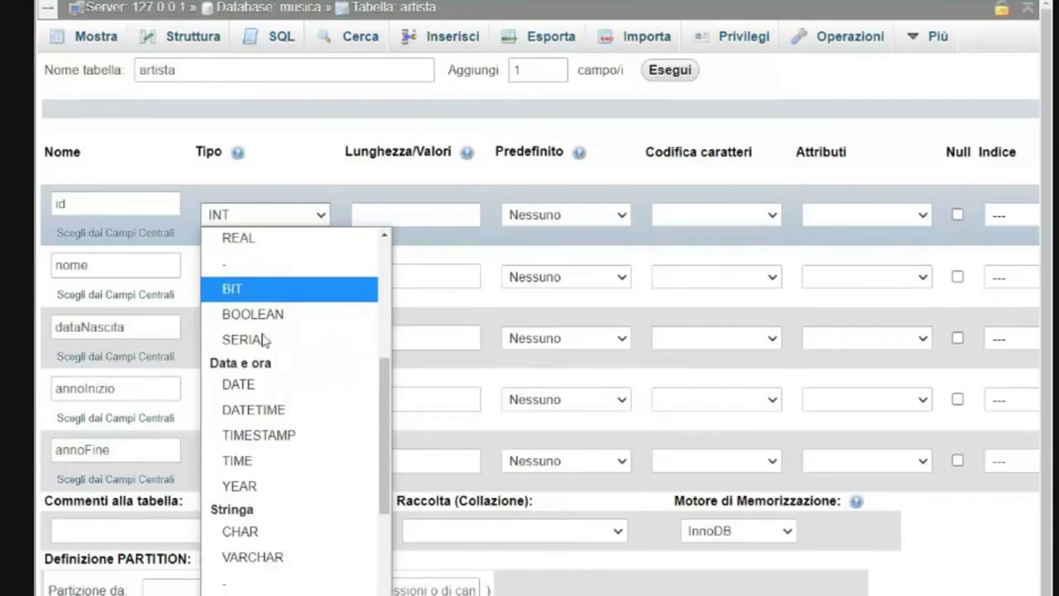
{"action": "scroll", "coordinate": [248, 347], "scroll_direction": "up", "scroll_amount": 4}
{"action": "scroll", "coordinate": [246, 347], "scroll_direction": "up", "scroll_amount": 1}
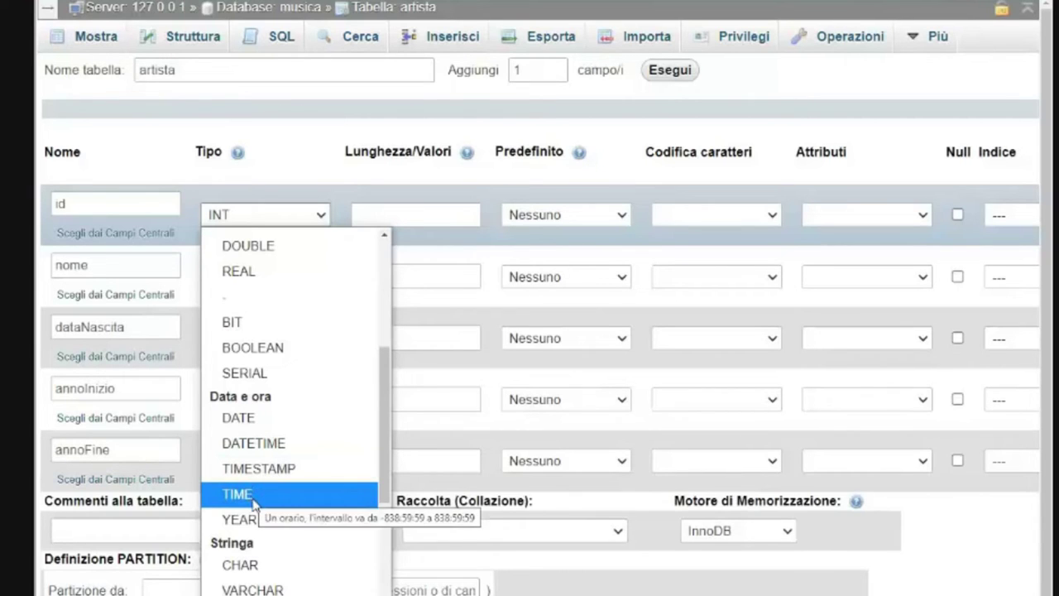
{"action": "scroll", "coordinate": [290, 497], "scroll_direction": "down", "scroll_amount": 4}
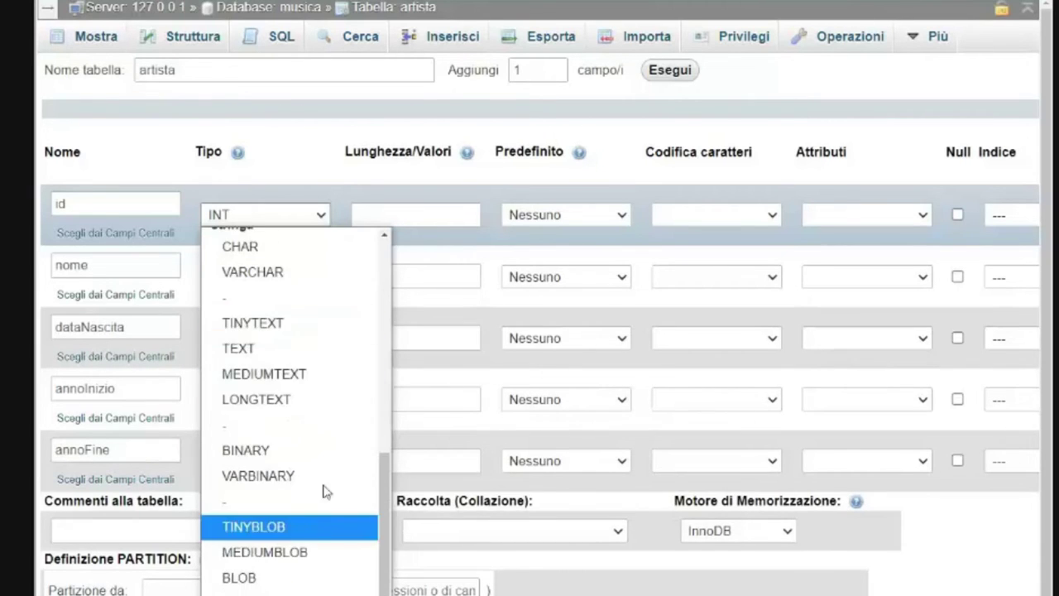
{"action": "scroll", "coordinate": [338, 427], "scroll_direction": "down", "scroll_amount": 2}
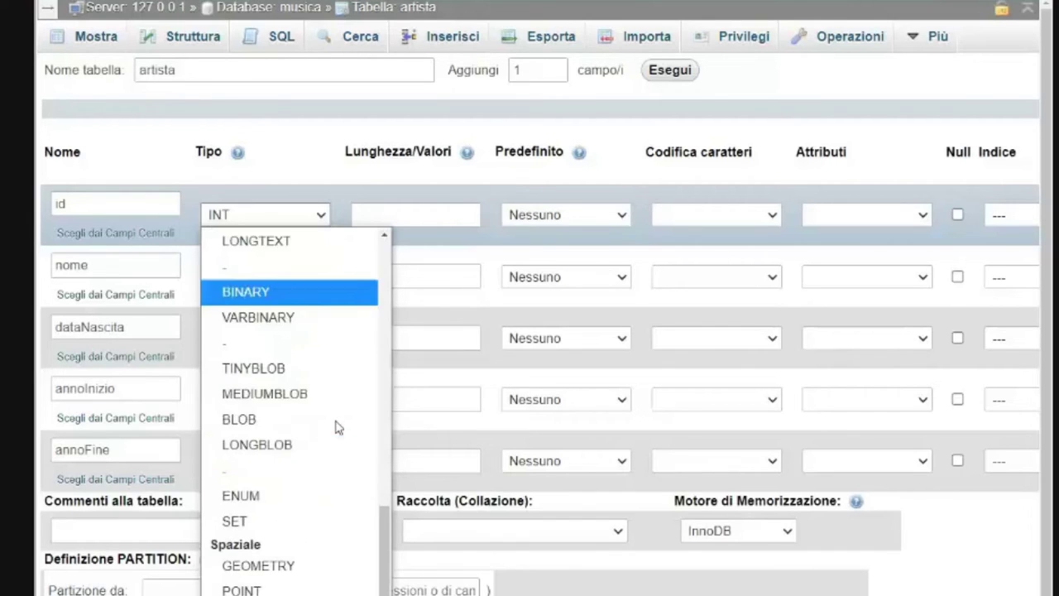
{"action": "scroll", "coordinate": [339, 426], "scroll_direction": "up", "scroll_amount": 4}
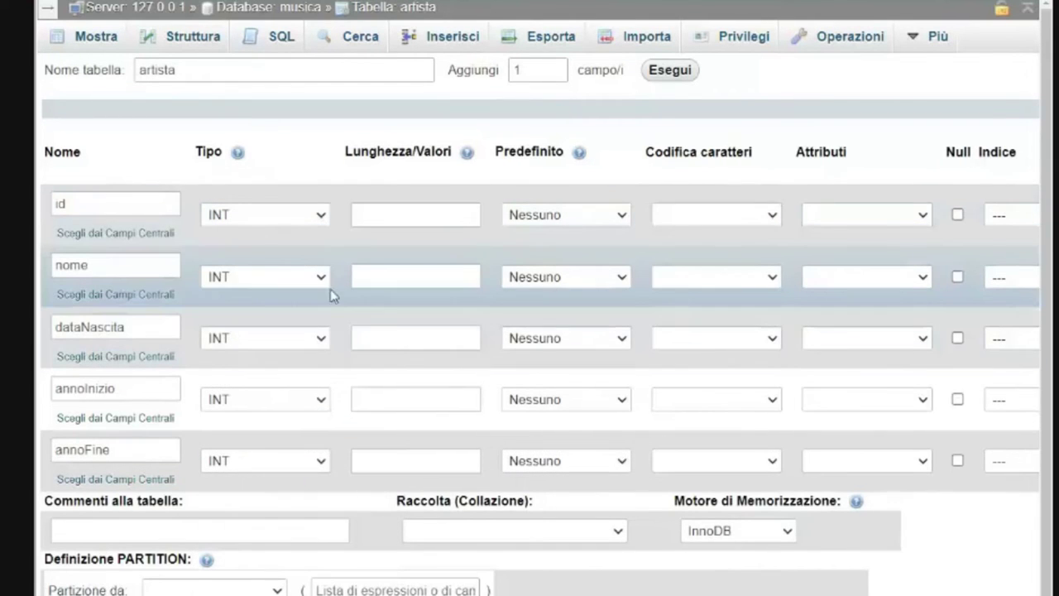
Step: Set the data type of the nome column to VARCHAR and of the dataNascita column to DATE
{"action": "left_click", "coordinate": [321, 277]}
{"action": "left_click", "coordinate": [267, 329]}
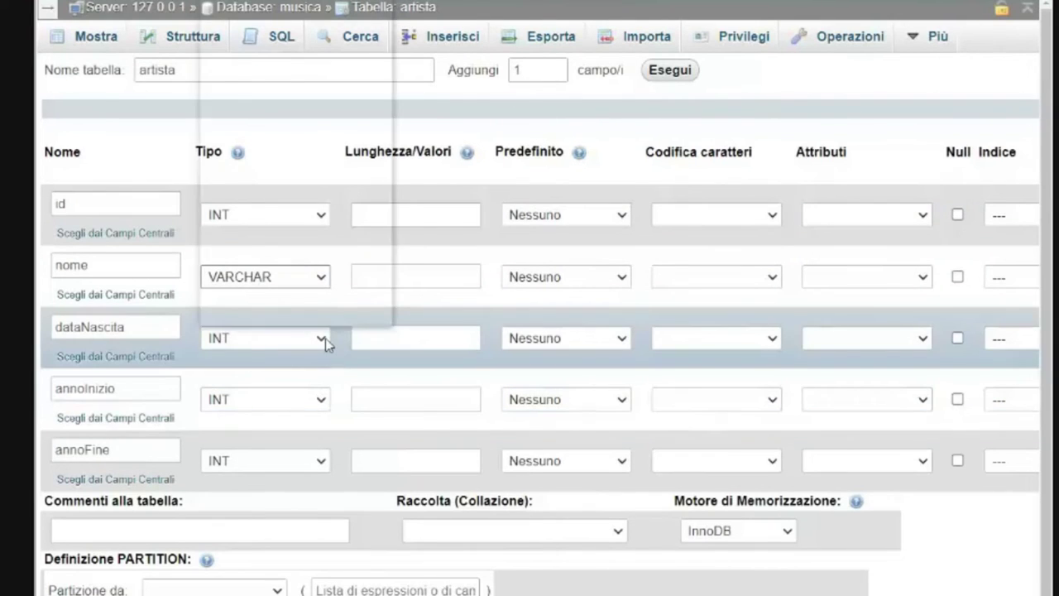
{"action": "left_click", "coordinate": [323, 339]}
{"action": "scroll", "coordinate": [280, 252], "scroll_direction": "down", "scroll_amount": 4}
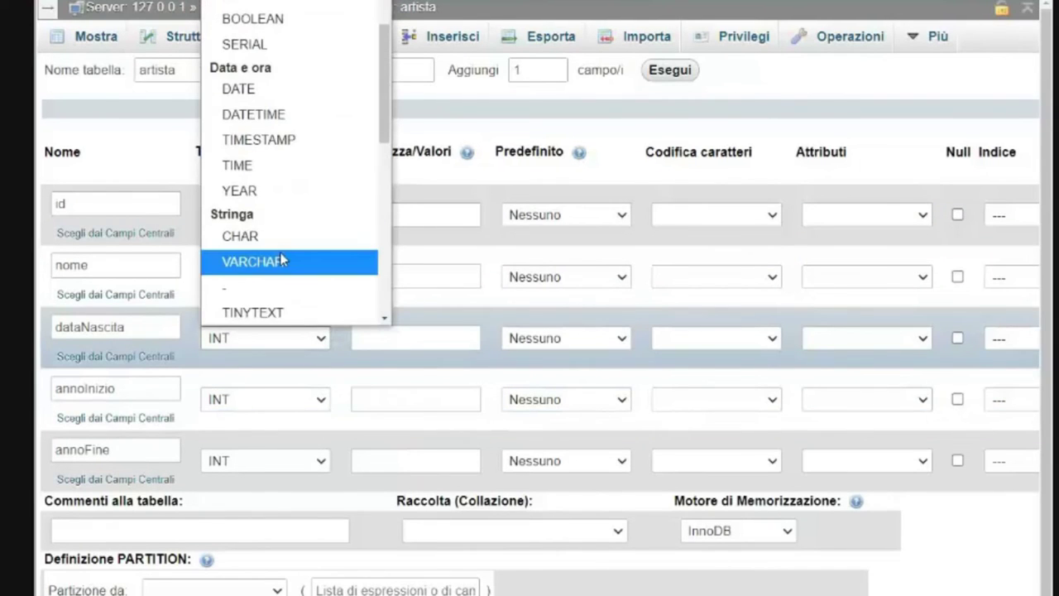
{"action": "left_click", "coordinate": [239, 91]}
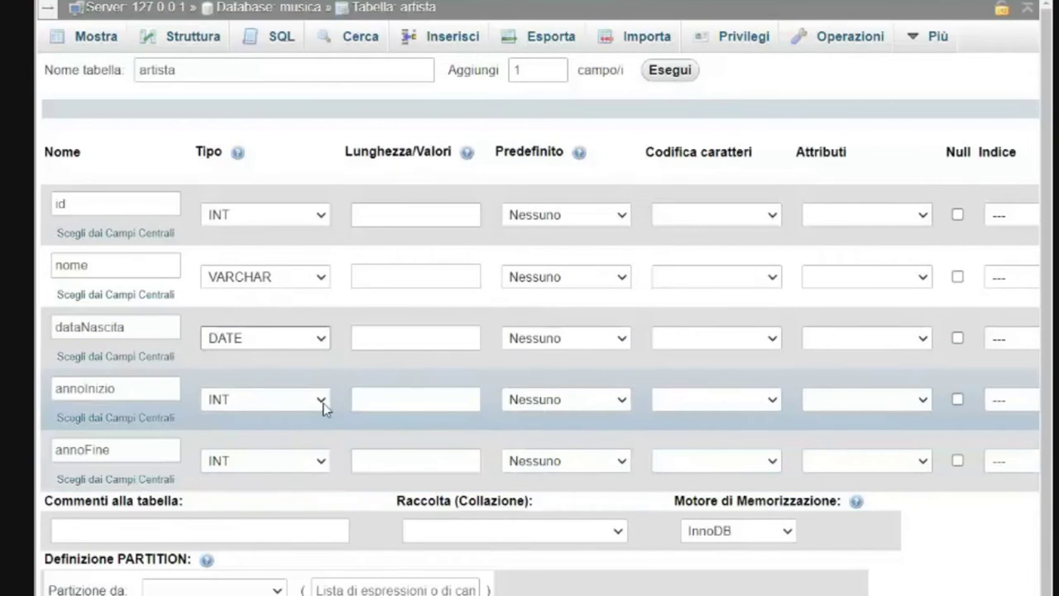
{"action": "left_click", "coordinate": [323, 402]}
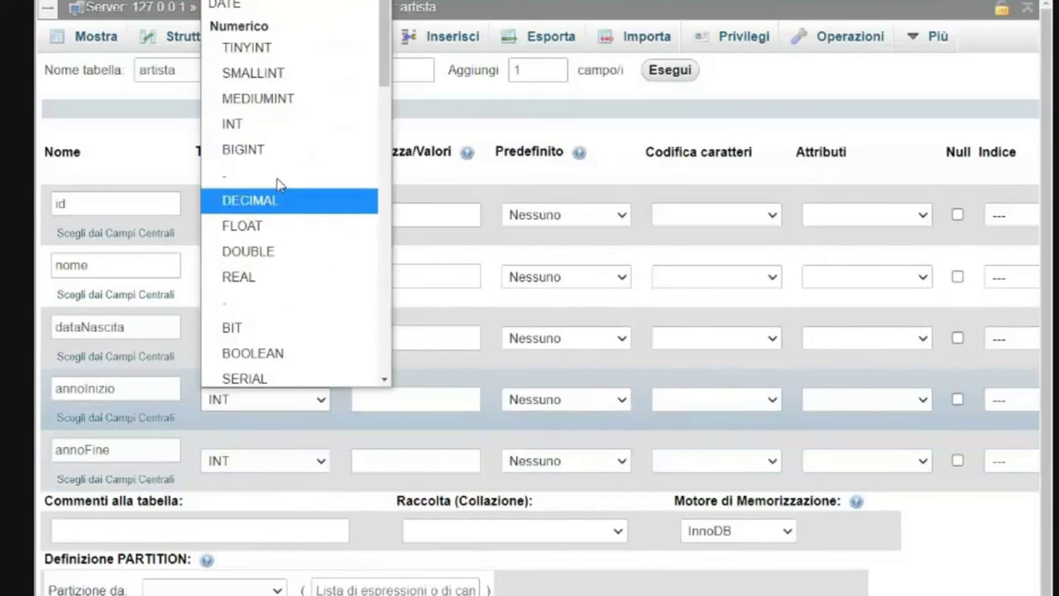
{"action": "left_click", "coordinate": [227, 401]}
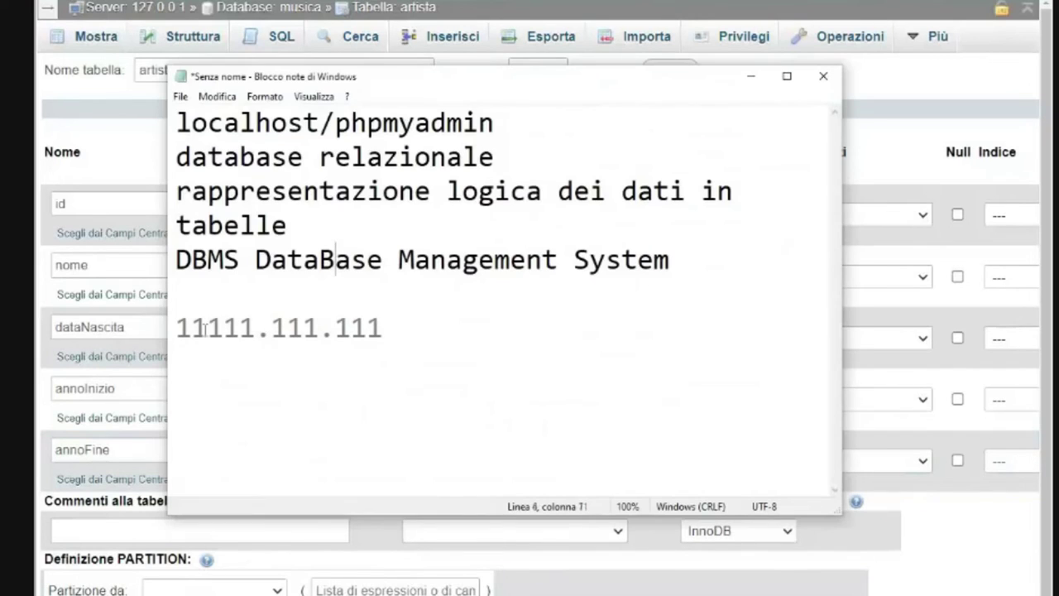
Step: In the Notepad note, add the missing dot separator so the number reads 11.111.111.111, and return to the phpMyAdmin table form
{"action": "key", "text": "Right"}
{"action": "key", "text": "Right"}
{"action": "type", "text": "."}
{"action": "key", "text": "Right"}
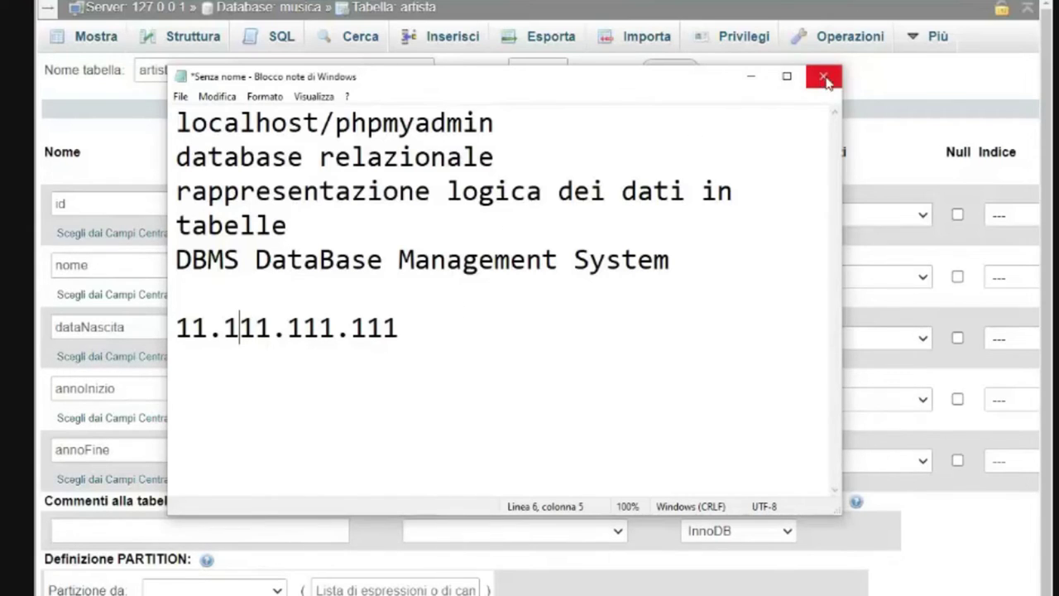
{"action": "left_click", "coordinate": [894, 85]}
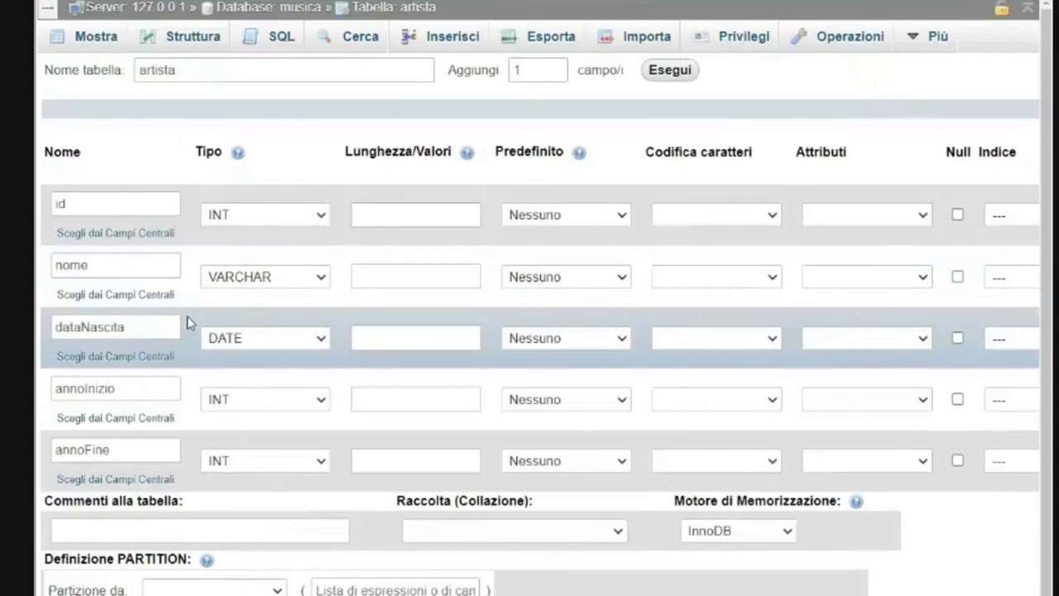
Step: Set the length of both the annoInizio and annoFine columns to 4
{"action": "scroll", "coordinate": [255, 406], "scroll_direction": "down", "scroll_amount": 1}
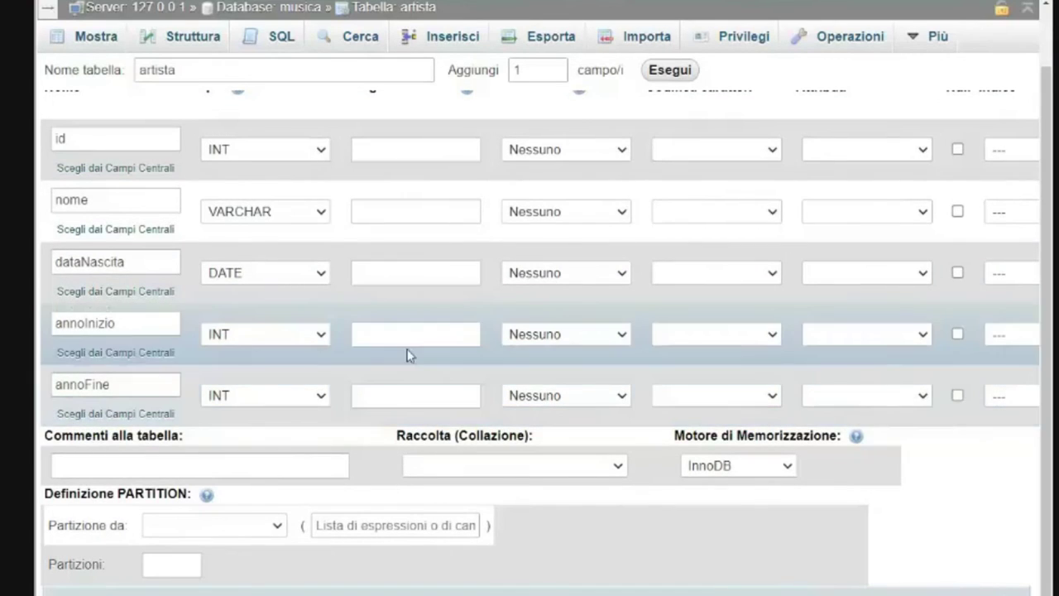
{"action": "left_click", "coordinate": [419, 334]}
{"action": "type", "text": "4"}
{"action": "left_click", "coordinate": [403, 394]}
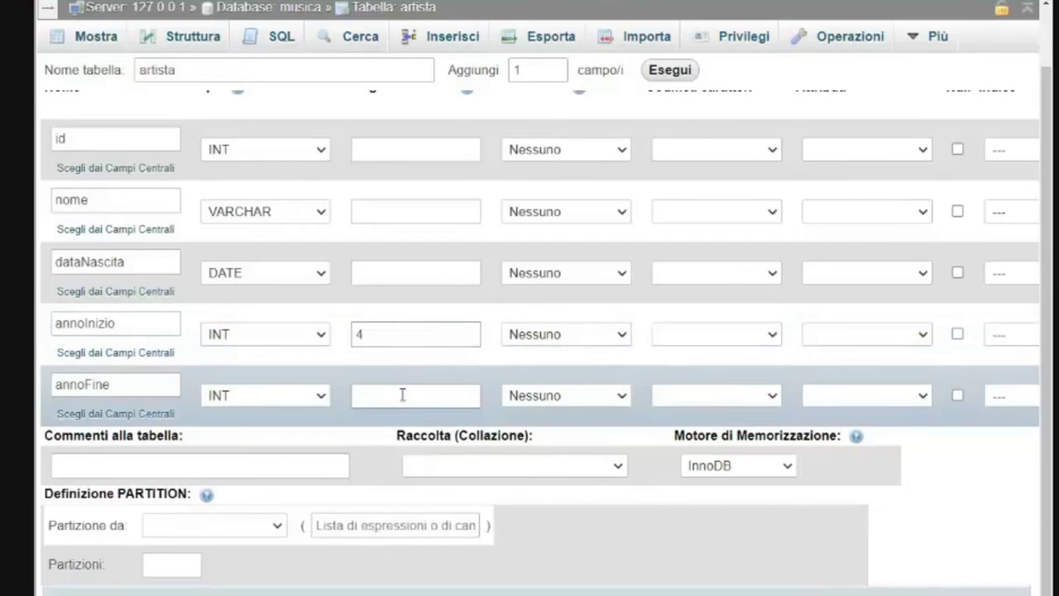
{"action": "type", "text": "4"}
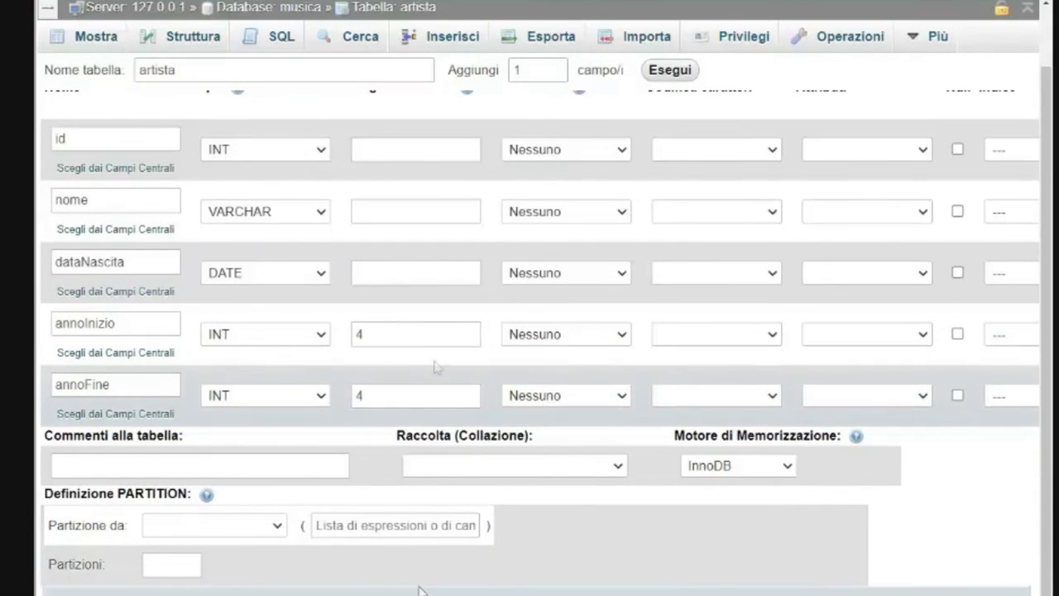
Step: Set the length of the VARCHAR column nome to 250
{"action": "left_click", "coordinate": [398, 209]}
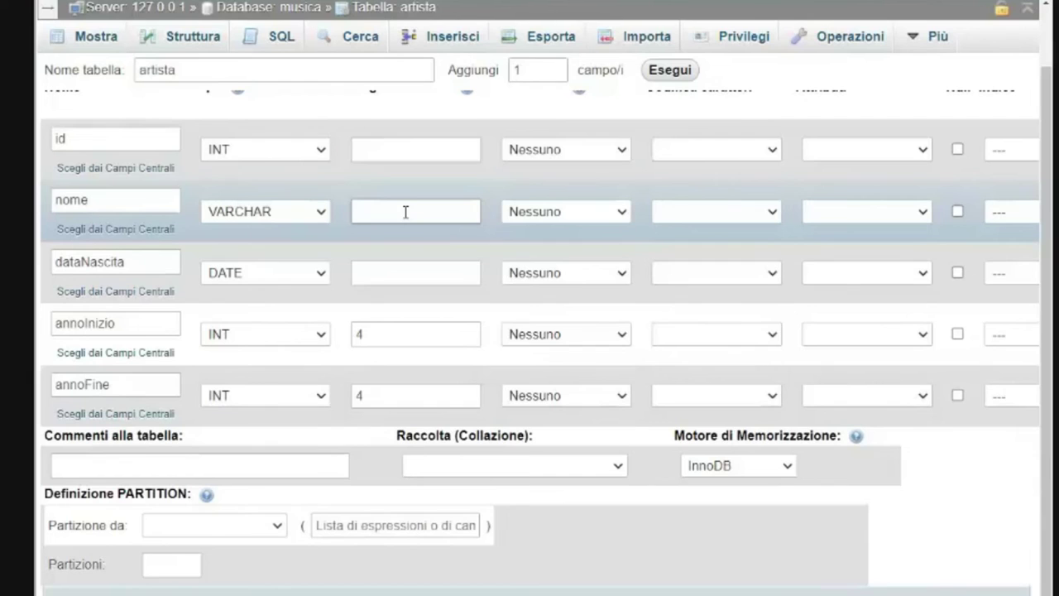
{"action": "left_click", "coordinate": [406, 212]}
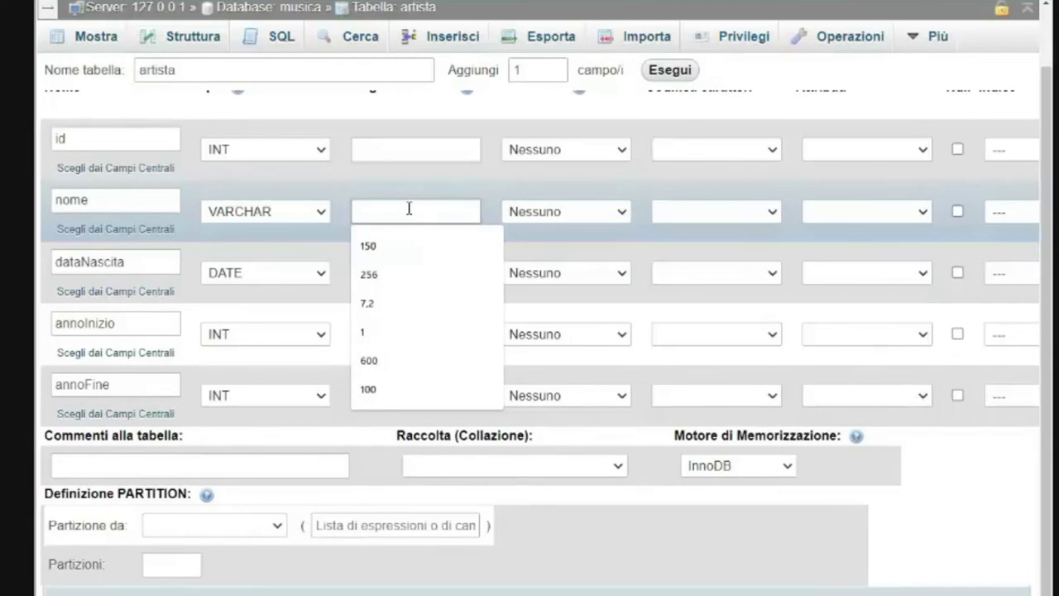
{"action": "type", "text": "250"}
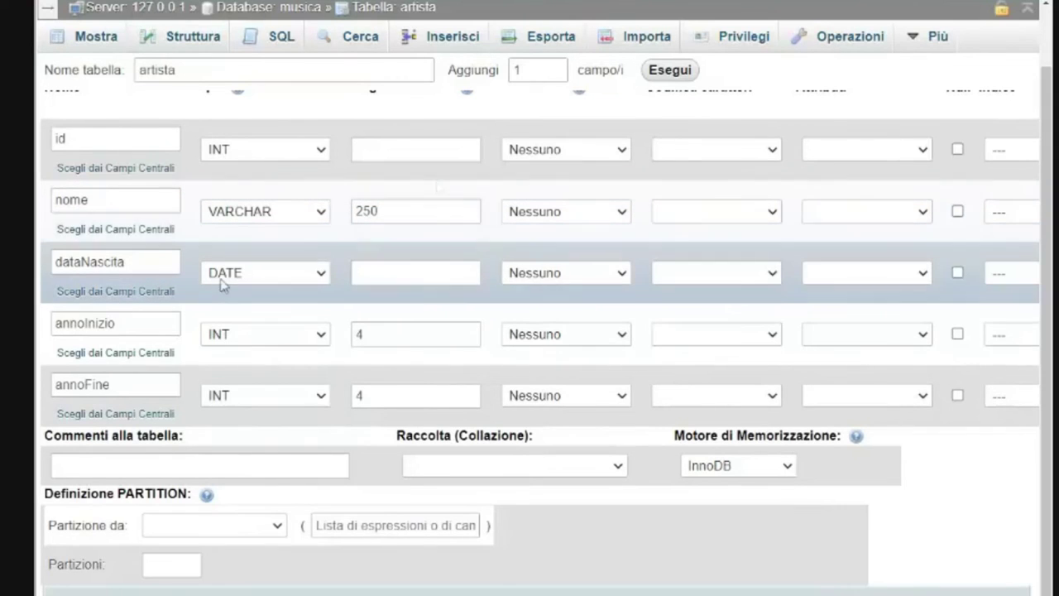
{"action": "left_click", "coordinate": [374, 275]}
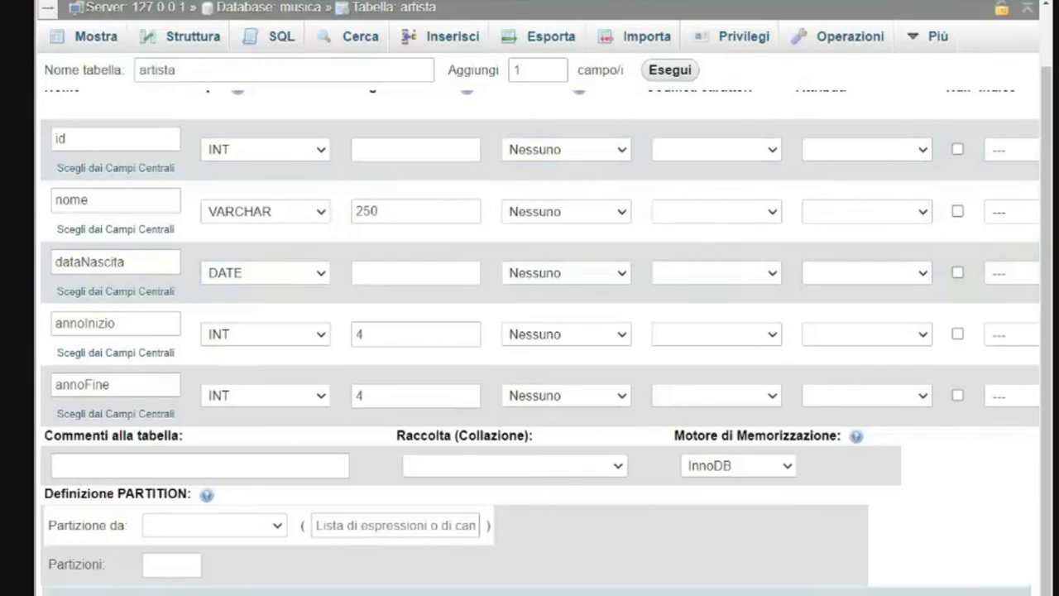
Step: Allow null values in the annoFine column and set its default to NULL
{"action": "scroll", "coordinate": [577, 120], "scroll_direction": "up", "scroll_amount": 1}
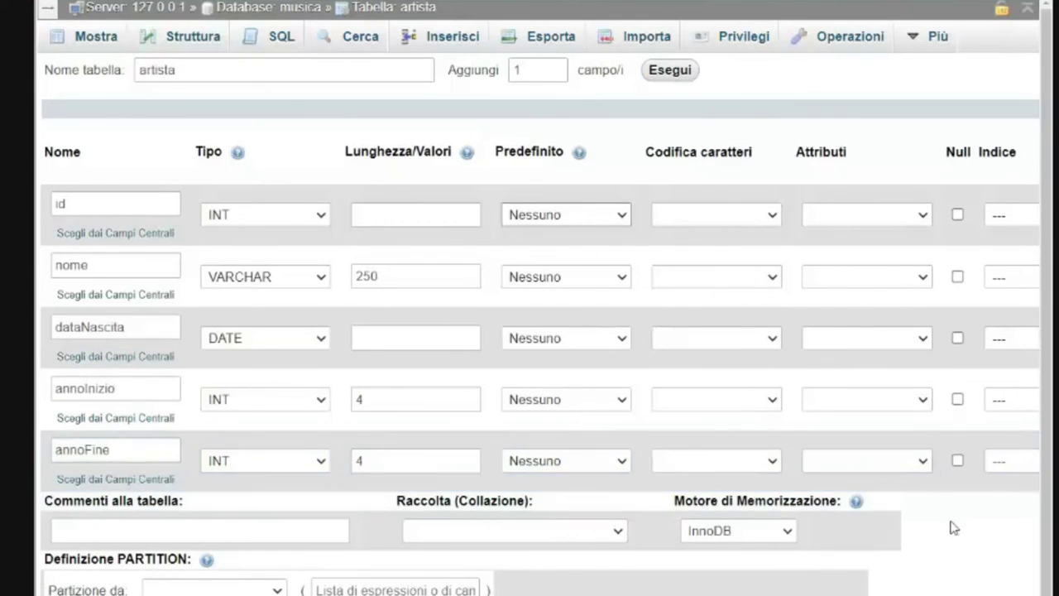
{"action": "left_click", "coordinate": [958, 461]}
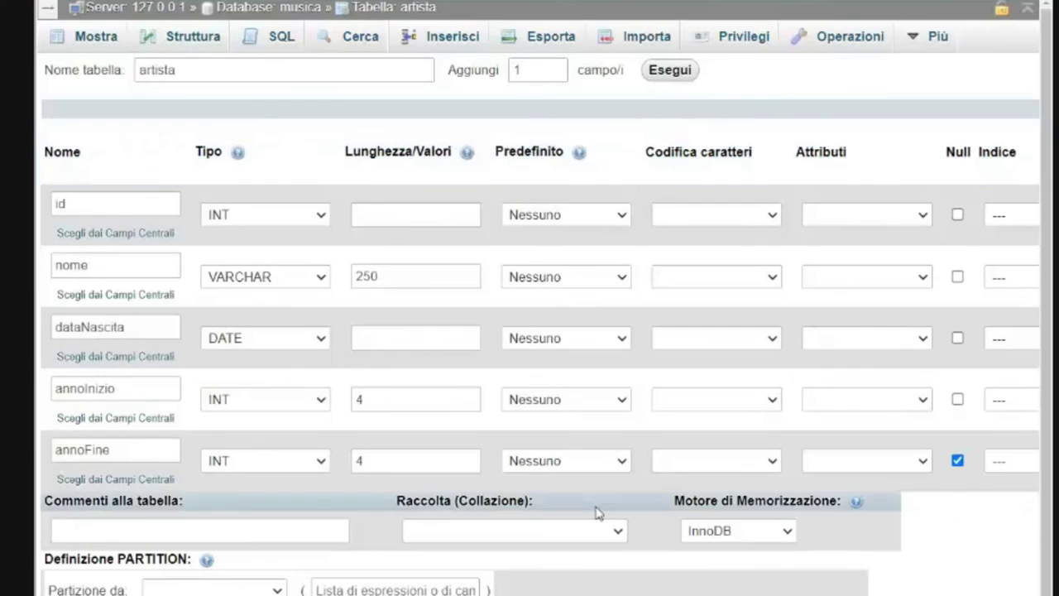
{"action": "left_click", "coordinate": [626, 462]}
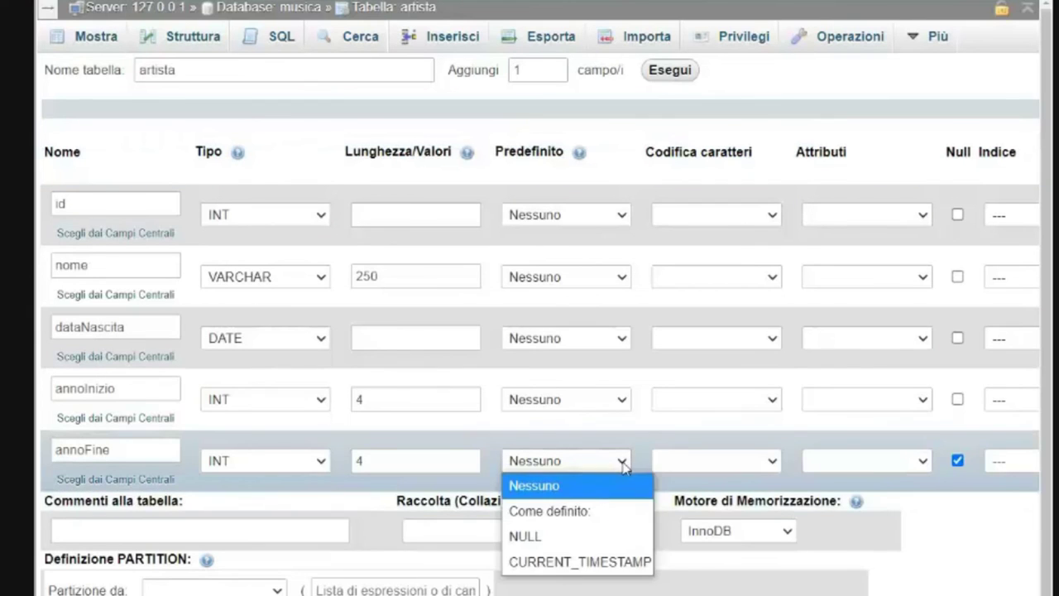
{"action": "left_click", "coordinate": [580, 538]}
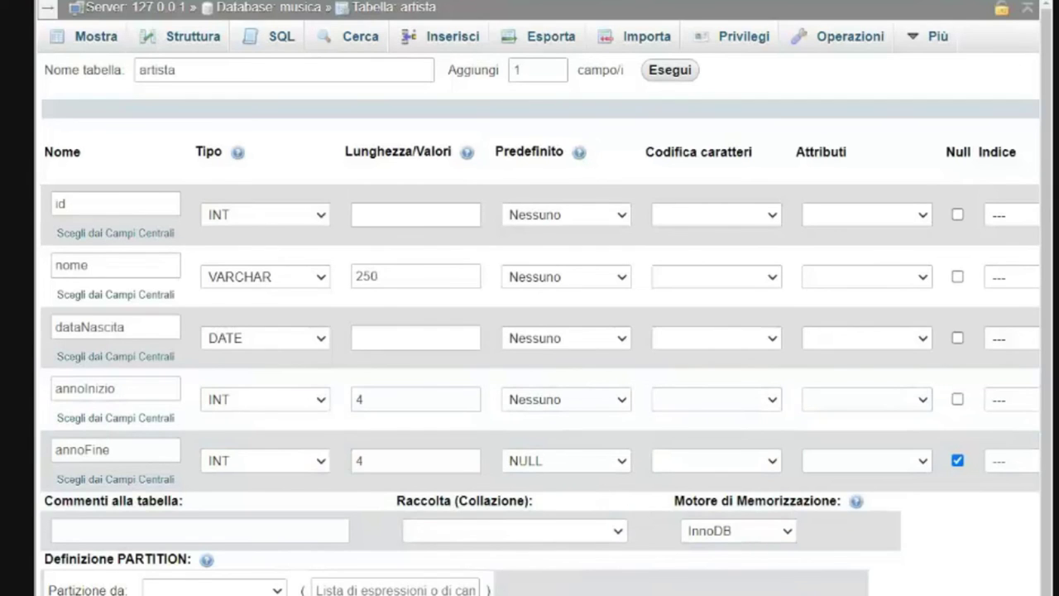
Step: Set the id column's index to PRIMARY and confirm it as the primary key of the artista table
{"action": "scroll", "coordinate": [530, 348], "scroll_direction": "right", "scroll_amount": 5}
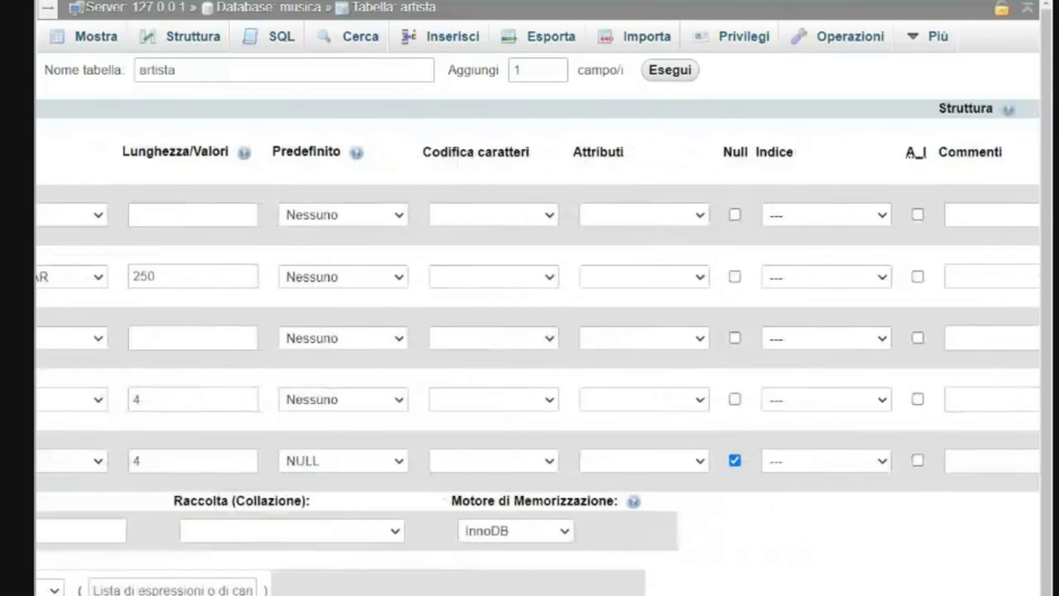
{"action": "scroll", "coordinate": [529, 348], "scroll_direction": "right", "scroll_amount": 5}
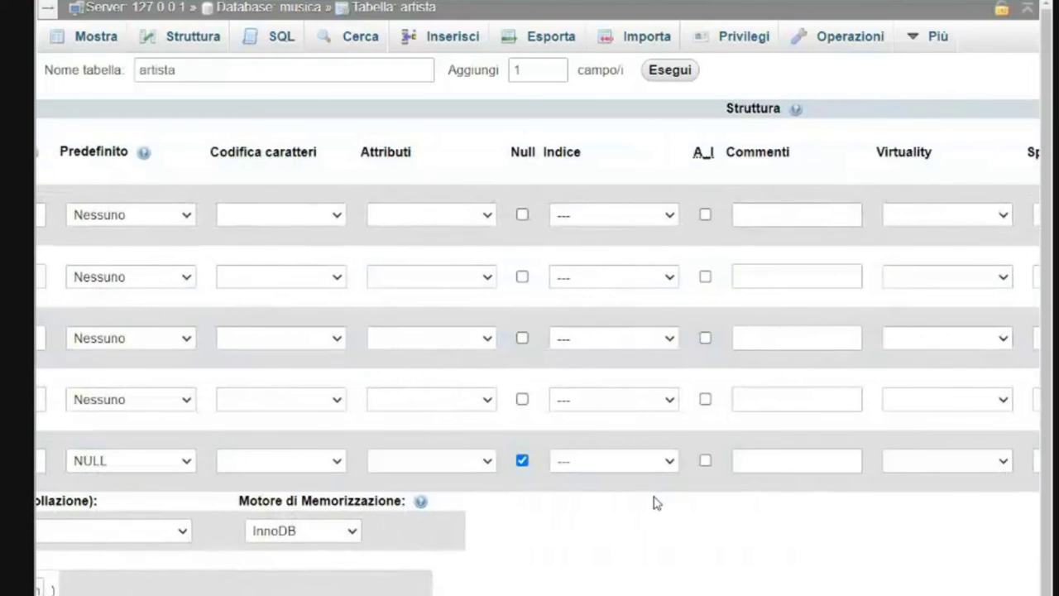
{"action": "scroll", "coordinate": [536, 347], "scroll_direction": "left", "scroll_amount": 10}
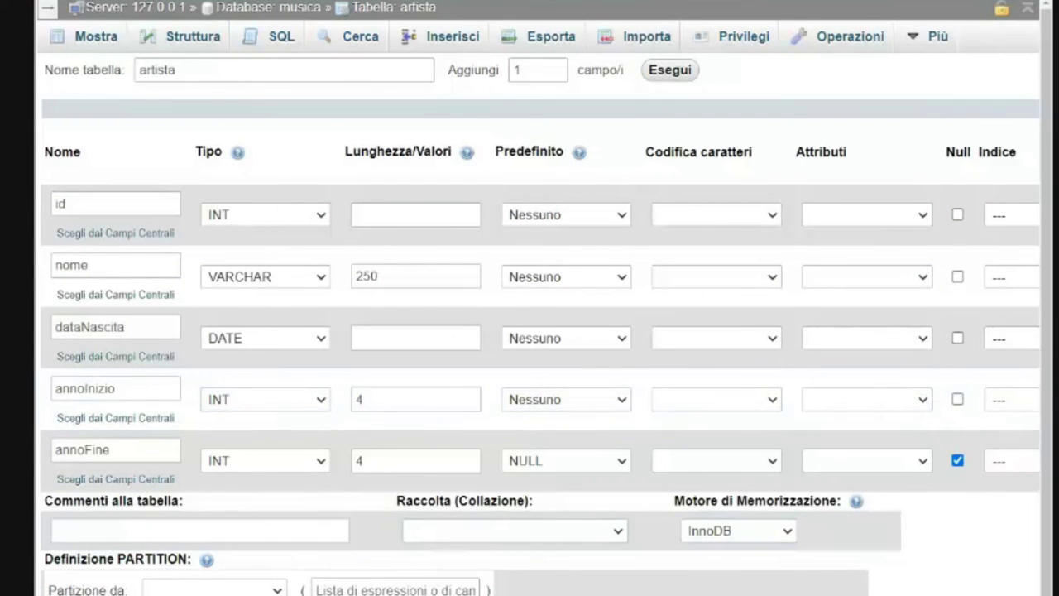
{"action": "scroll", "coordinate": [686, 574], "scroll_direction": "right", "scroll_amount": 5}
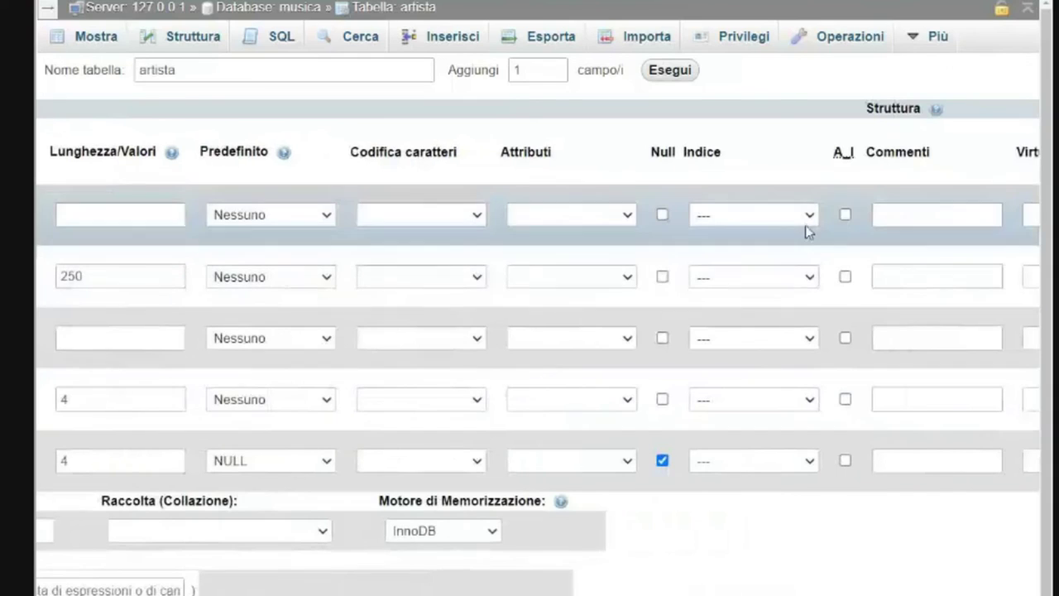
{"action": "left_click", "coordinate": [811, 215]}
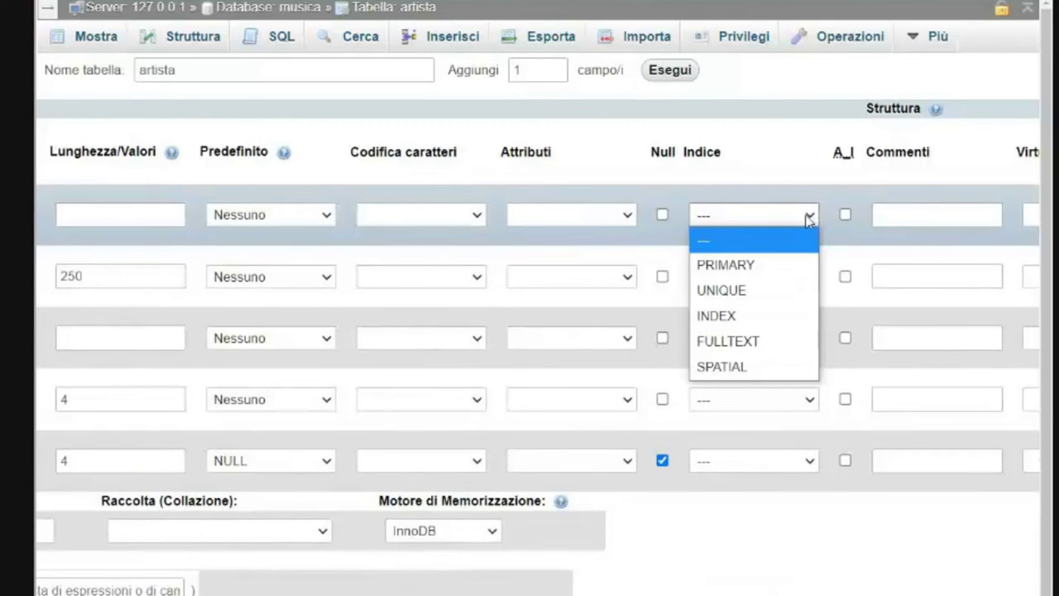
{"action": "left_click", "coordinate": [739, 270]}
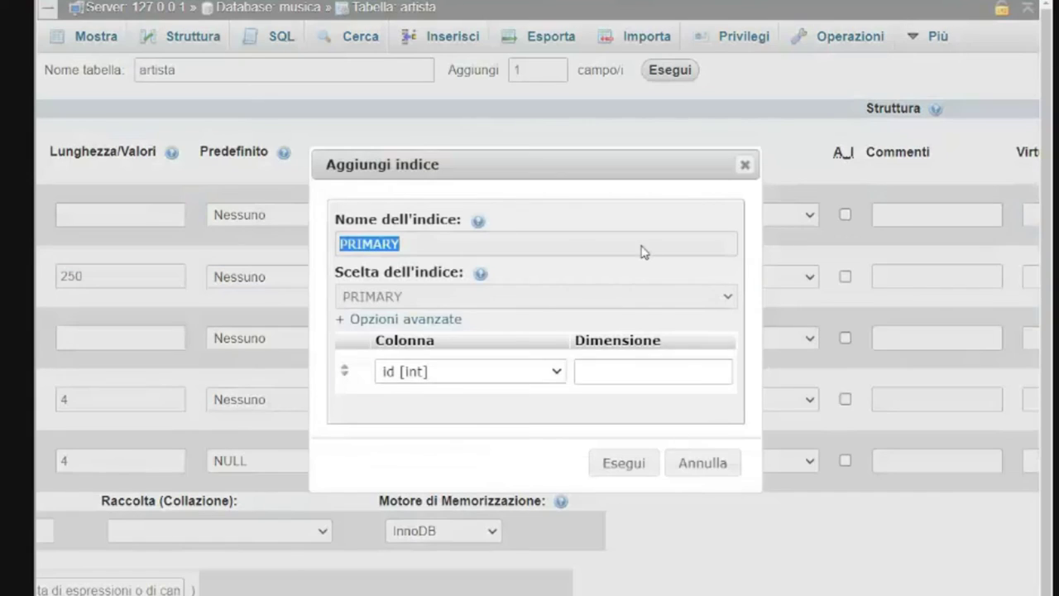
{"action": "left_click", "coordinate": [641, 468]}
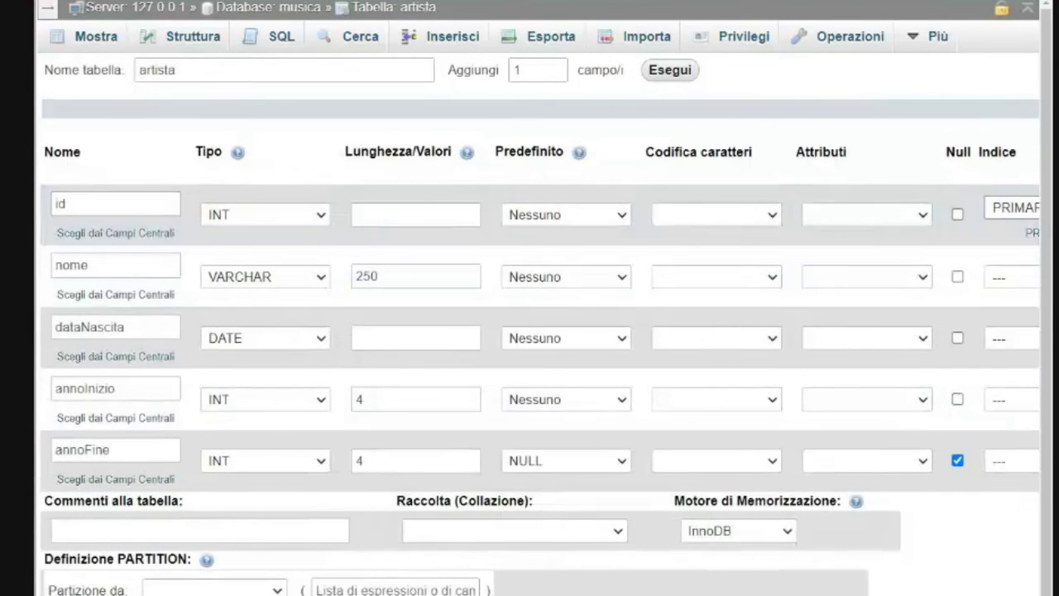
Step: Enable auto-increment (A_I) on the id column
{"action": "scroll", "coordinate": [538, 347], "scroll_direction": "right", "scroll_amount": 3}
{"action": "scroll", "coordinate": [538, 348], "scroll_direction": "left", "scroll_amount": 3}
{"action": "scroll", "coordinate": [538, 347], "scroll_direction": "right", "scroll_amount": 5}
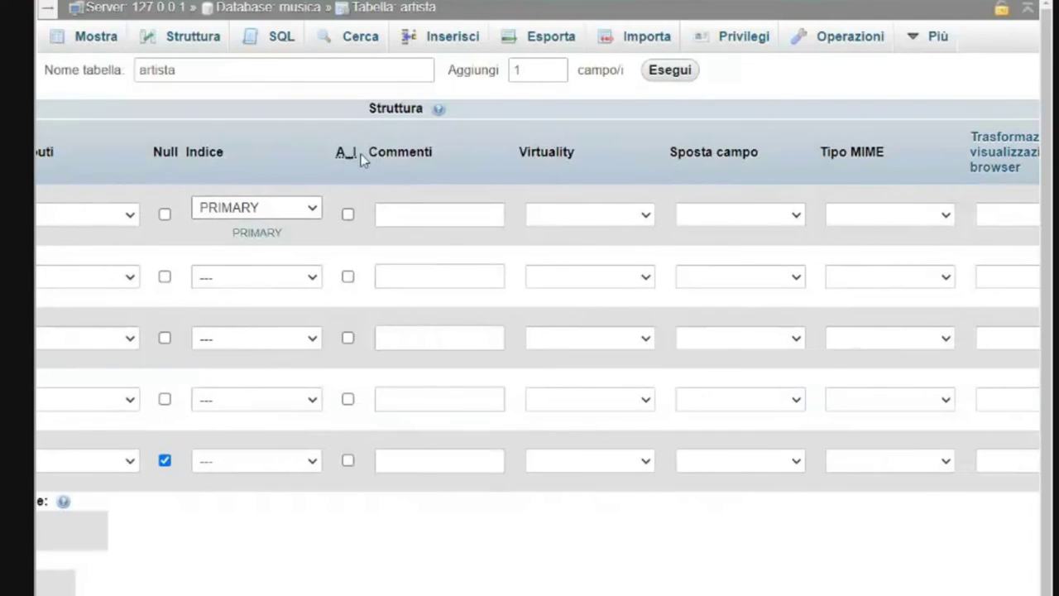
{"action": "left_click", "coordinate": [348, 214]}
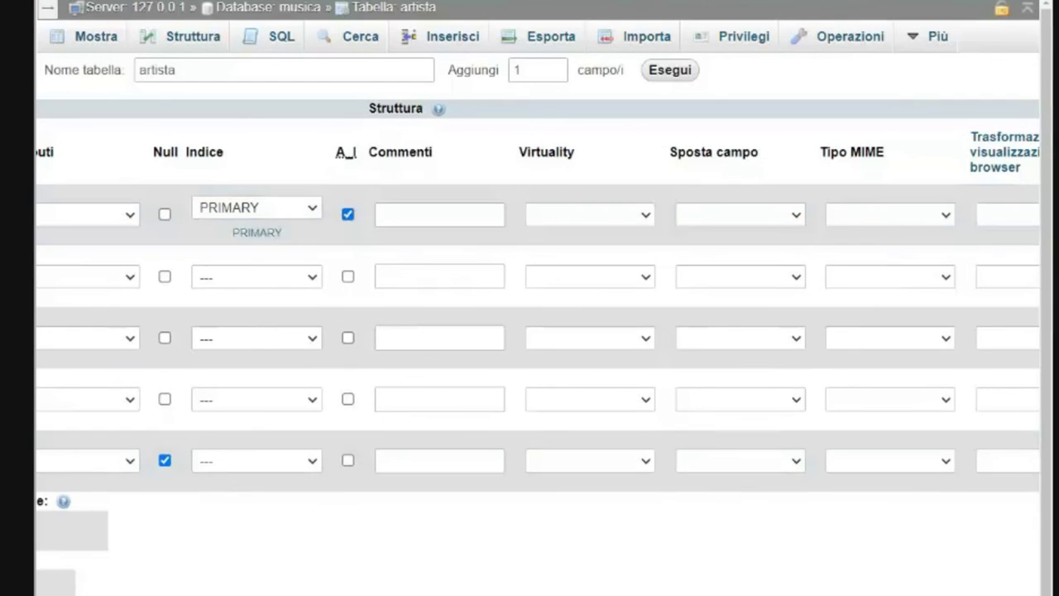
Step: Save the artista table definition with the InnoDB storage engine
{"action": "scroll", "coordinate": [538, 348], "scroll_direction": "left", "scroll_amount": 10}
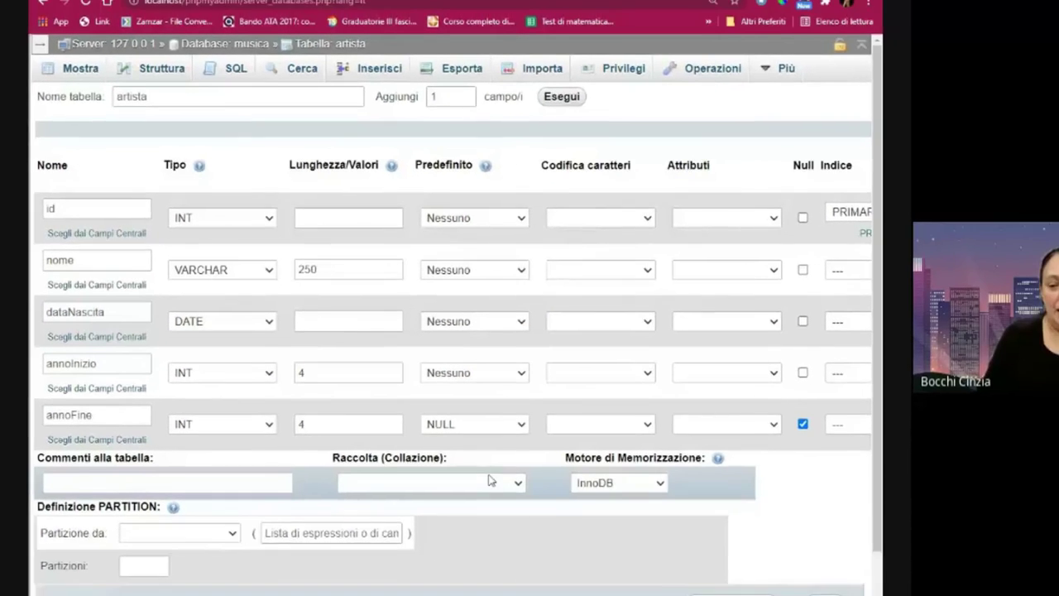
{"action": "scroll", "coordinate": [617, 515], "scroll_direction": "down", "scroll_amount": 1}
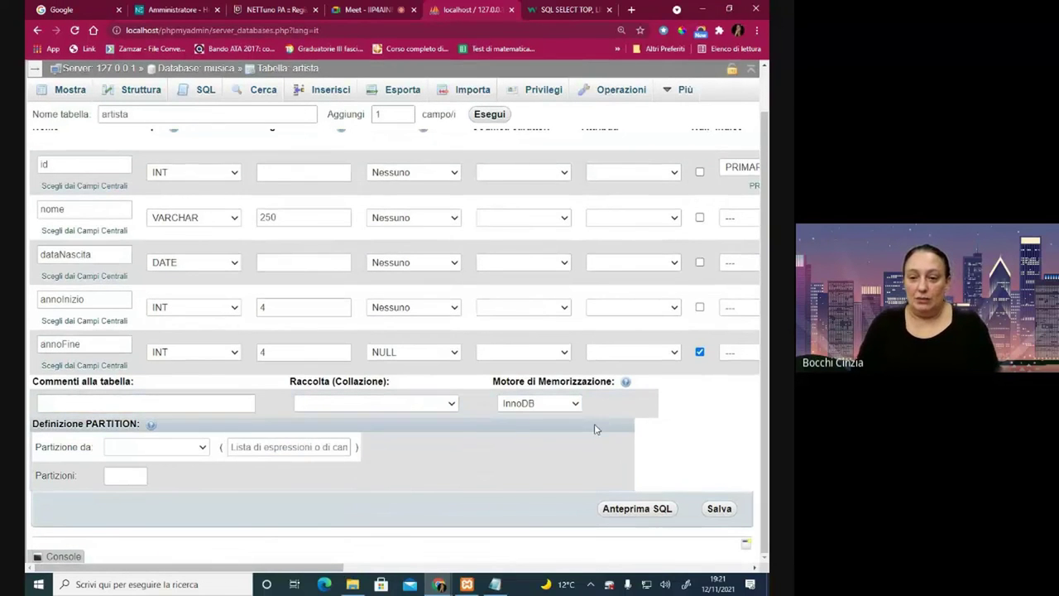
{"action": "left_click", "coordinate": [723, 512]}
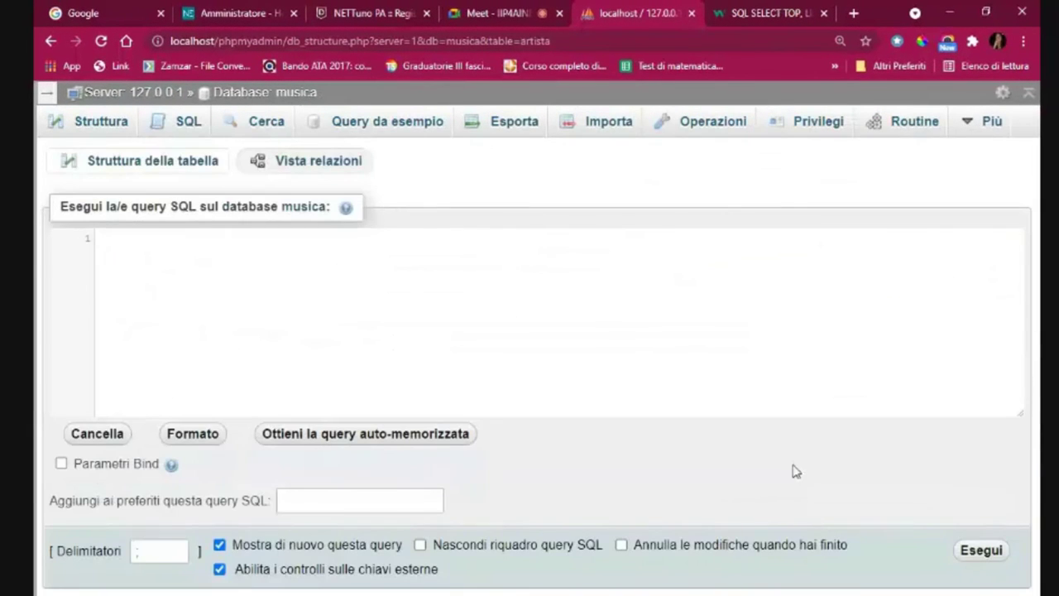
Step: Open the artista table in the musica database to view its contents and column structure
{"action": "left_click", "coordinate": [94, 123]}
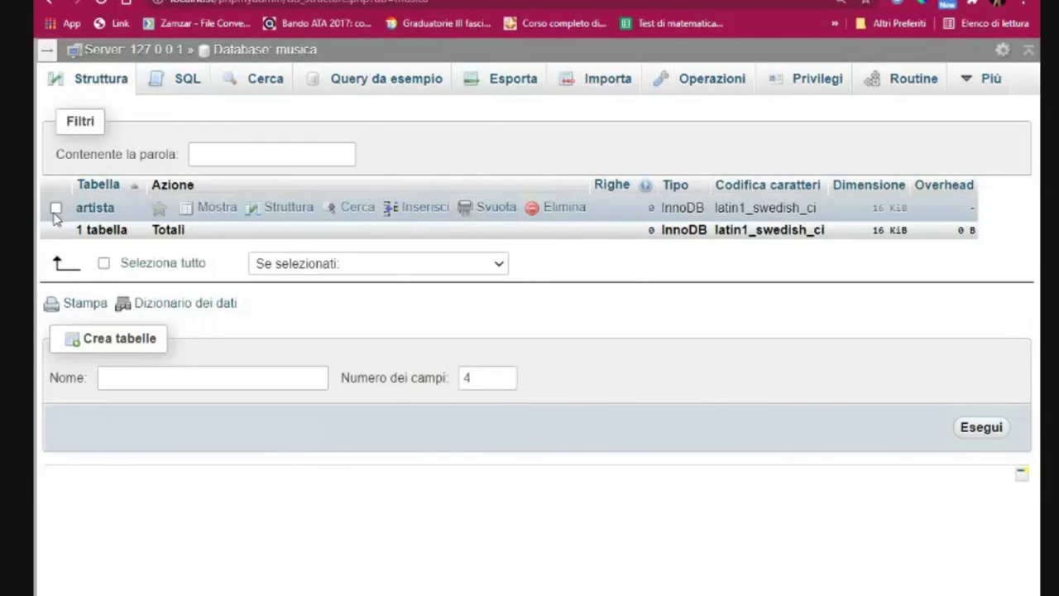
{"action": "left_click", "coordinate": [103, 210]}
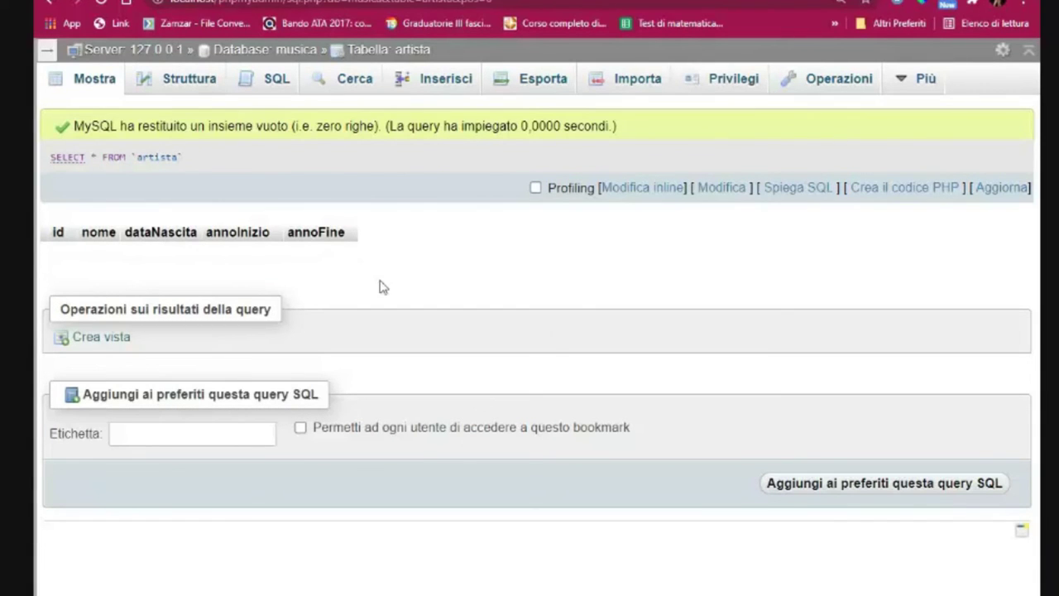
{"action": "left_click", "coordinate": [189, 83]}
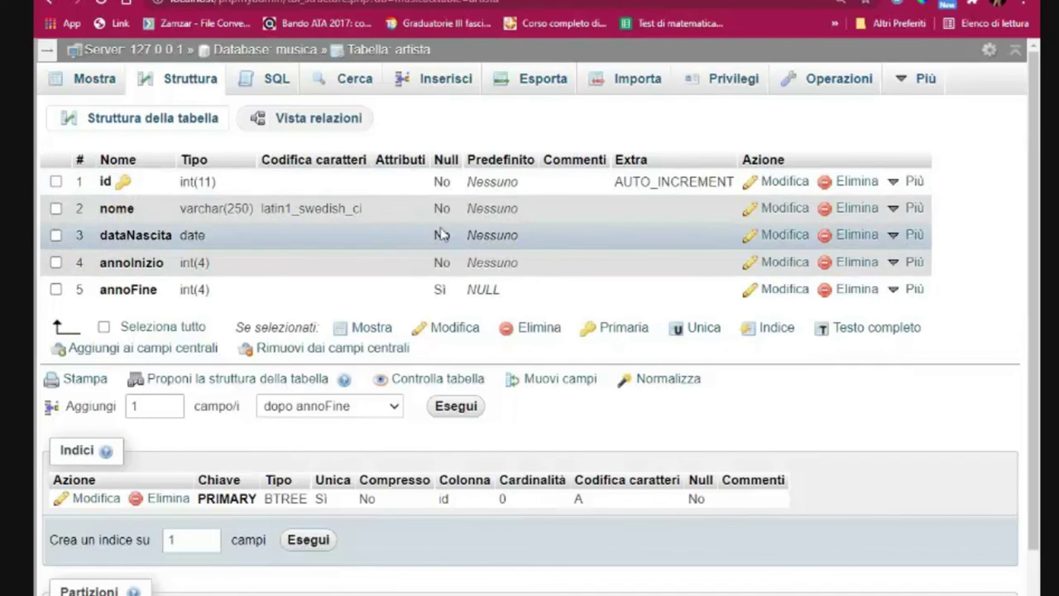
Step: Start a new artista row with nome David Guetta and annoInizio 1984, consulting the artist's Wikipedia page
{"action": "left_click", "coordinate": [448, 80]}
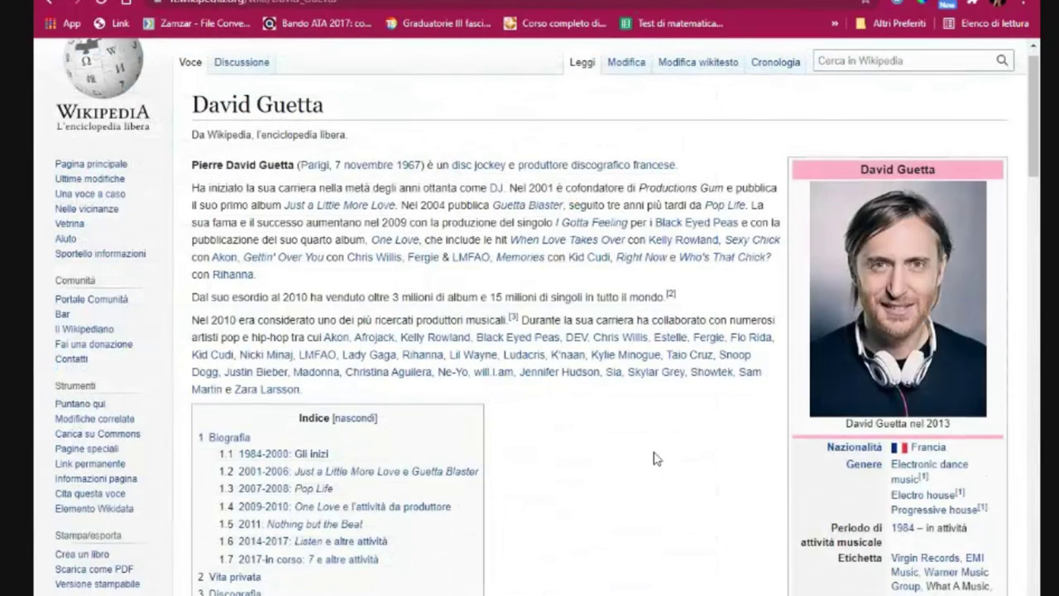
{"action": "scroll", "coordinate": [653, 458], "scroll_direction": "down", "scroll_amount": 1}
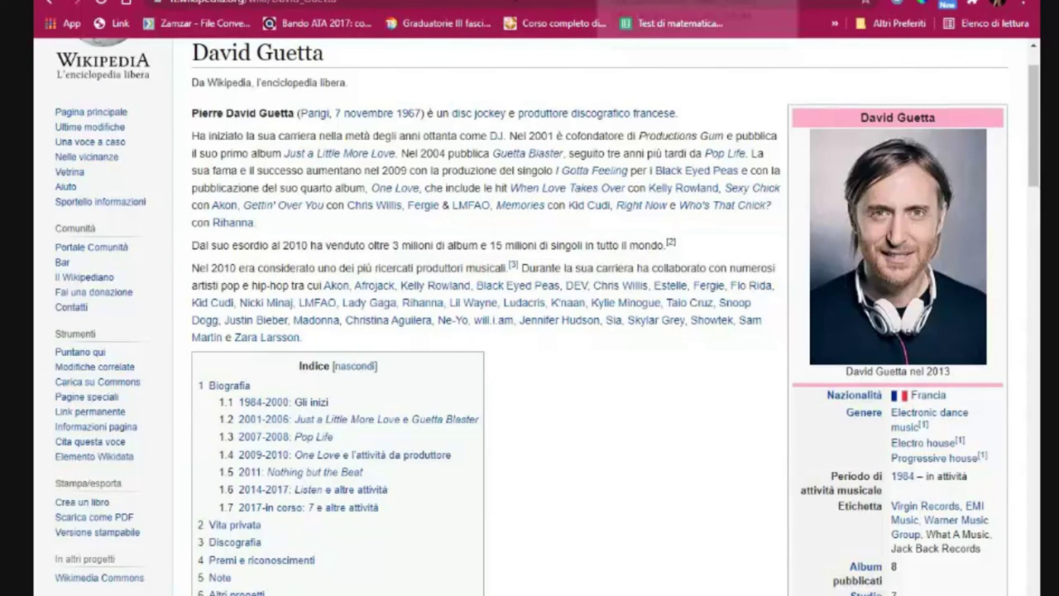
{"action": "left_click", "coordinate": [654, 2]}
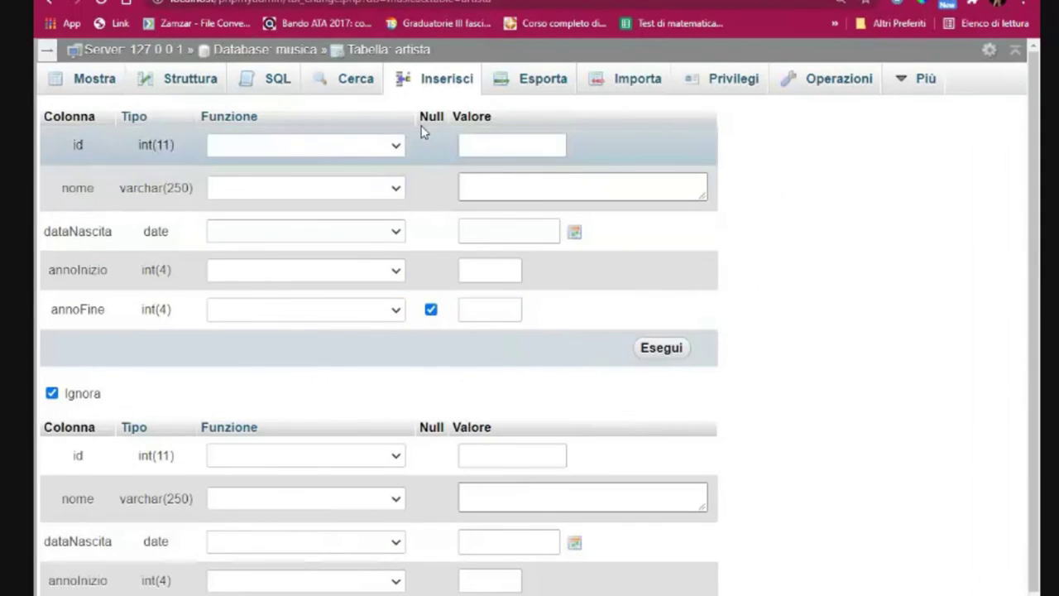
{"action": "left_click", "coordinate": [492, 186]}
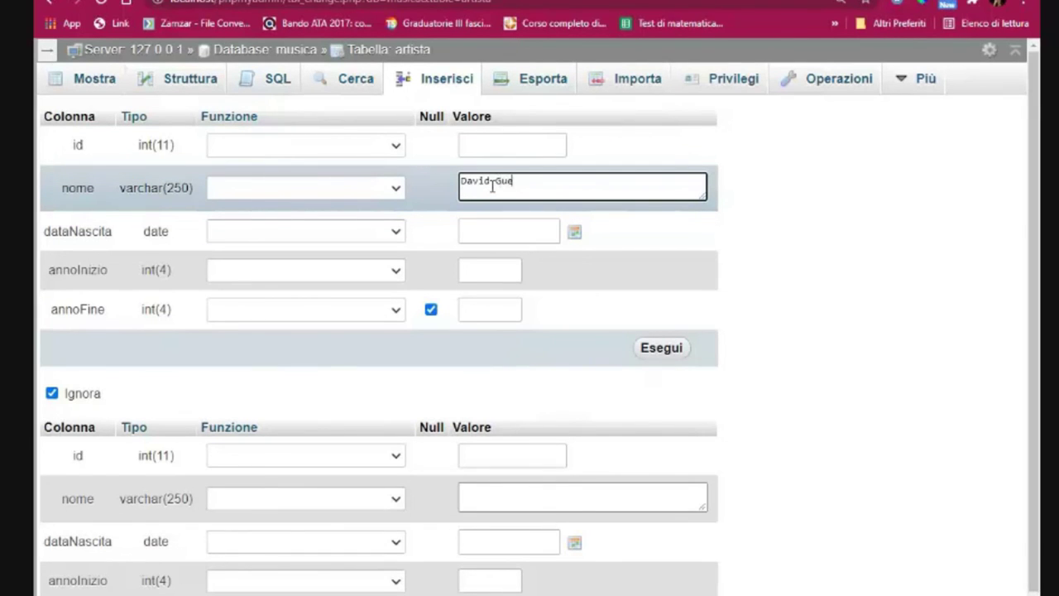
{"action": "left_click", "coordinate": [477, 274]}
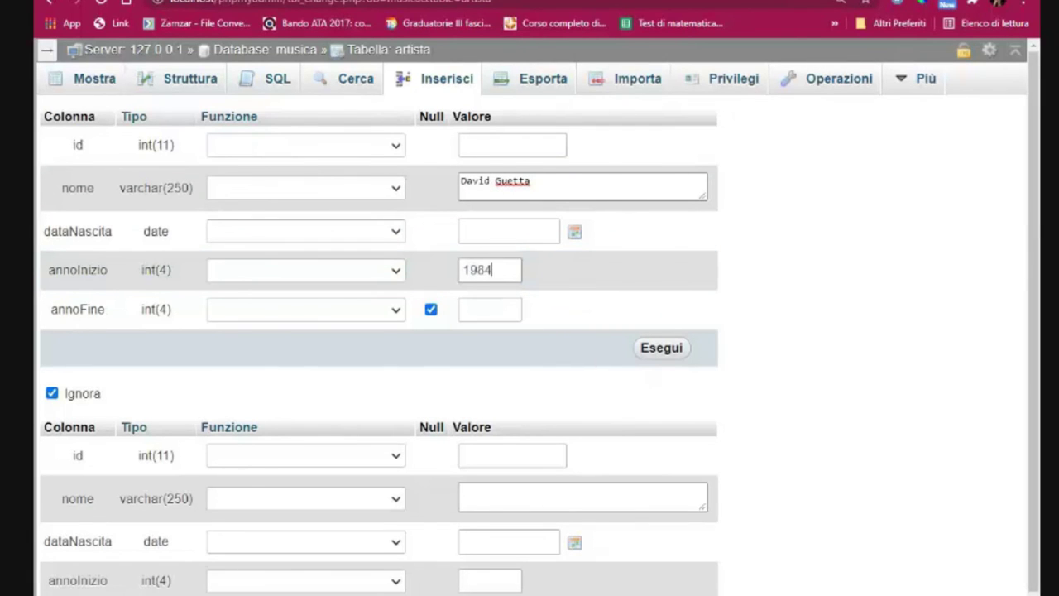
Step: Fill in dataNascita for the David Guetta row with the birth date given on Wikipedia, in year-month-day format
{"action": "key", "text": "ctrl+Tab"}
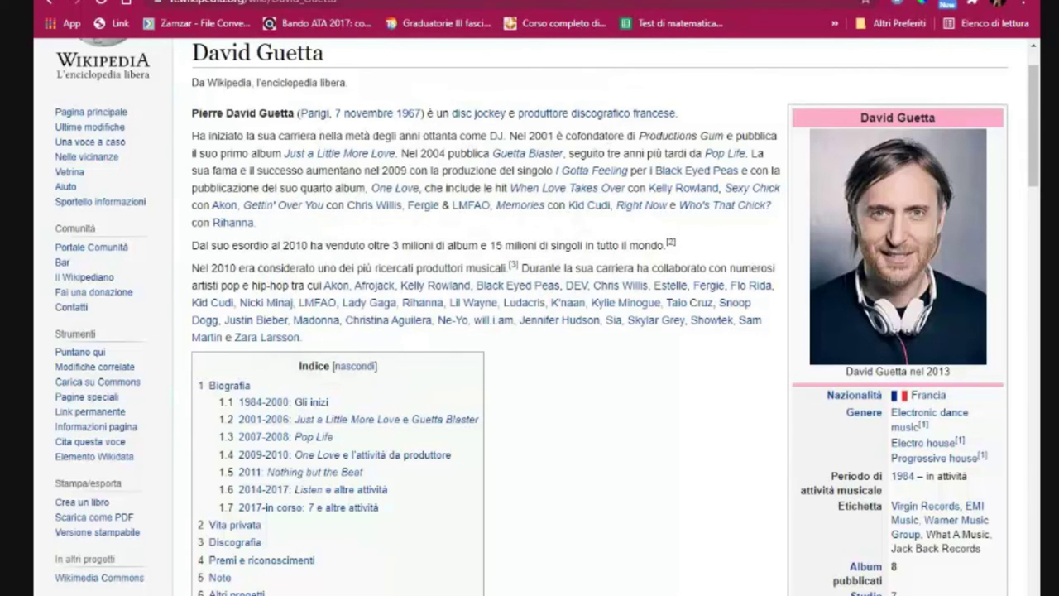
{"action": "key", "text": "ctrl+shift+Tab"}
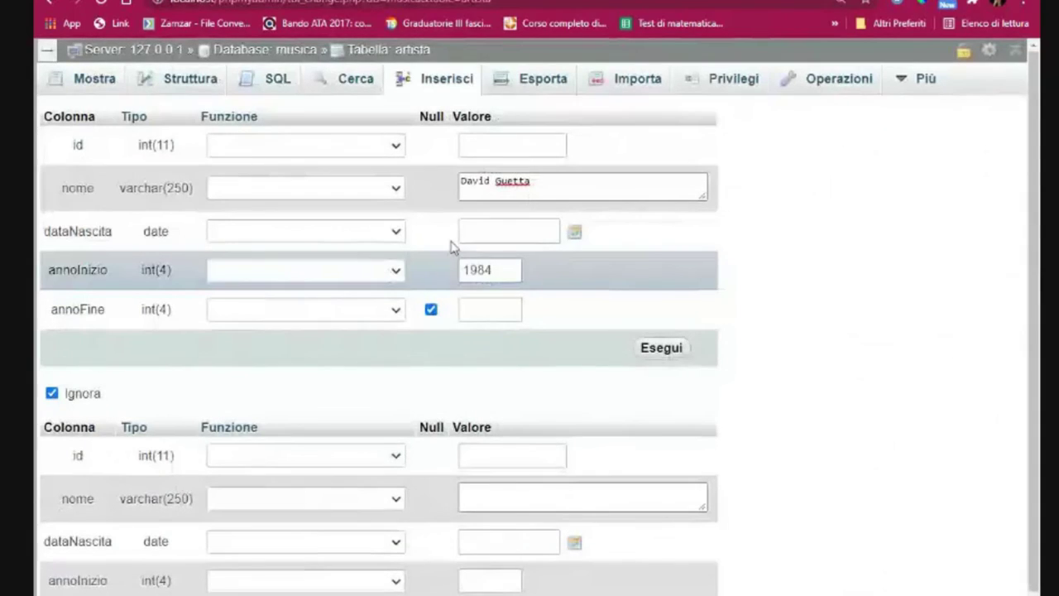
{"action": "left_click", "coordinate": [574, 233]}
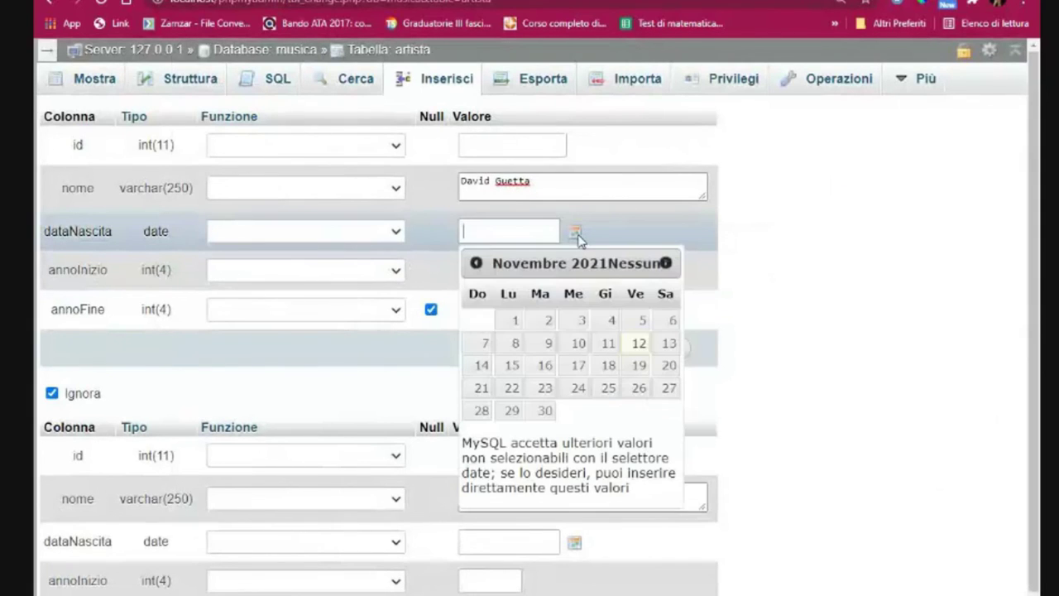
{"action": "left_click", "coordinate": [518, 231]}
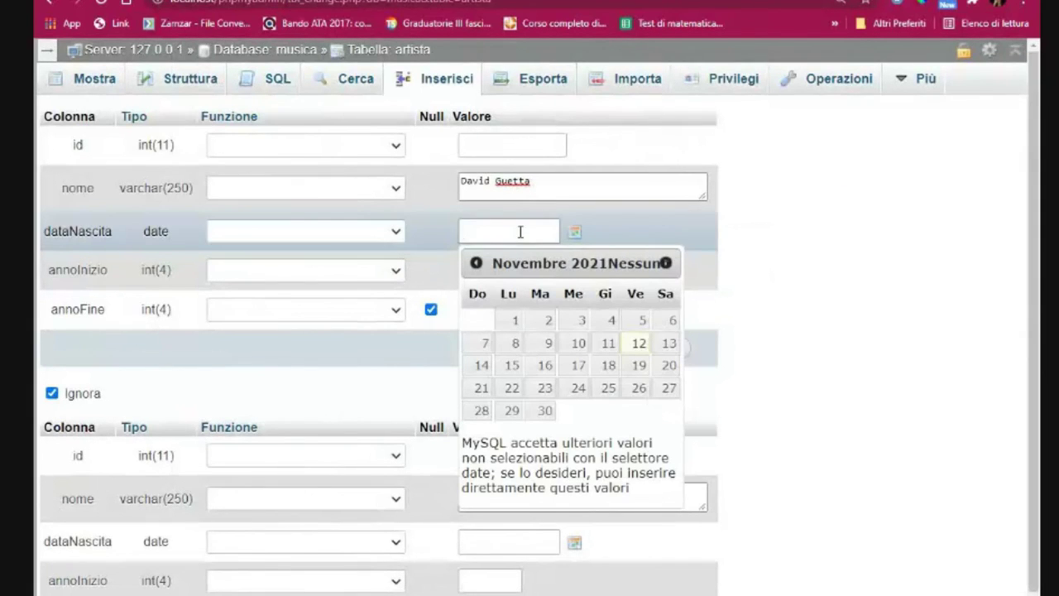
{"action": "left_click", "coordinate": [515, 344]}
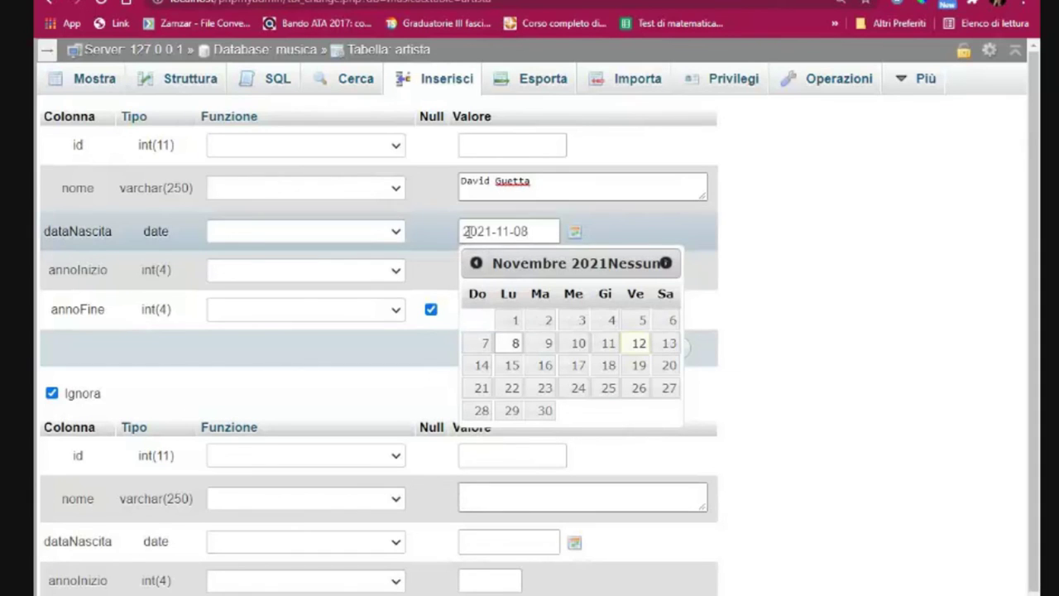
{"action": "left_click", "coordinate": [798, 302]}
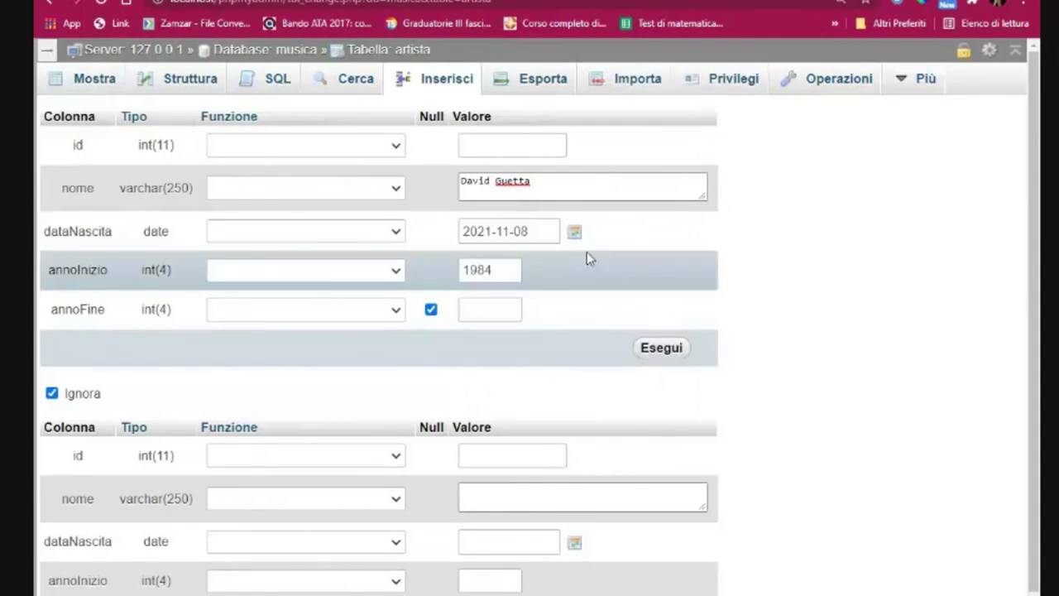
{"action": "double_click", "coordinate": [480, 230]}
{"action": "type", "text": "1"}
{"action": "type", "text": "967"}
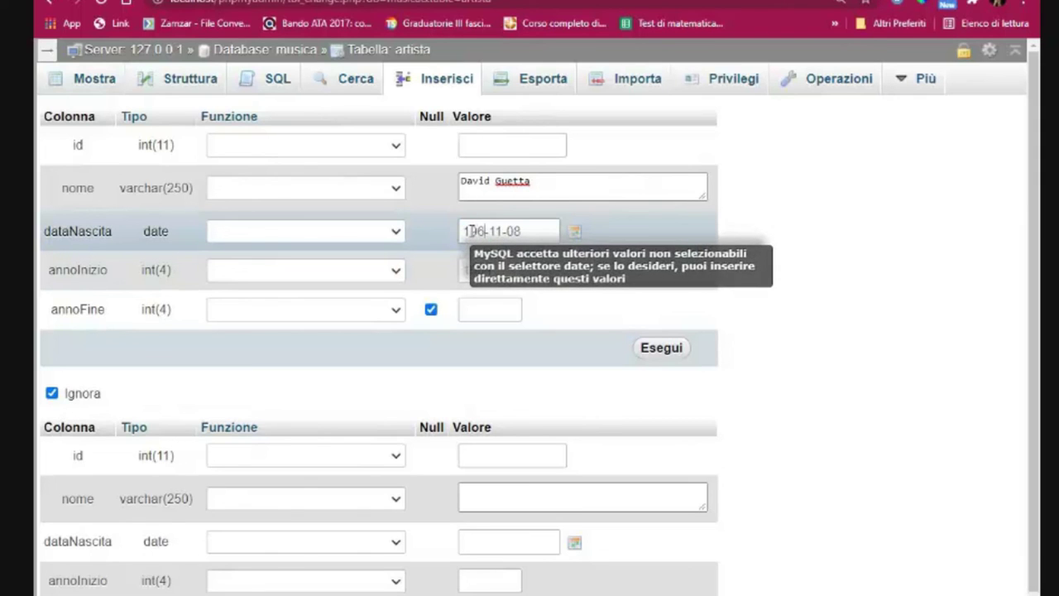
{"action": "double_click", "coordinate": [520, 231]}
{"action": "type", "text": "07"}
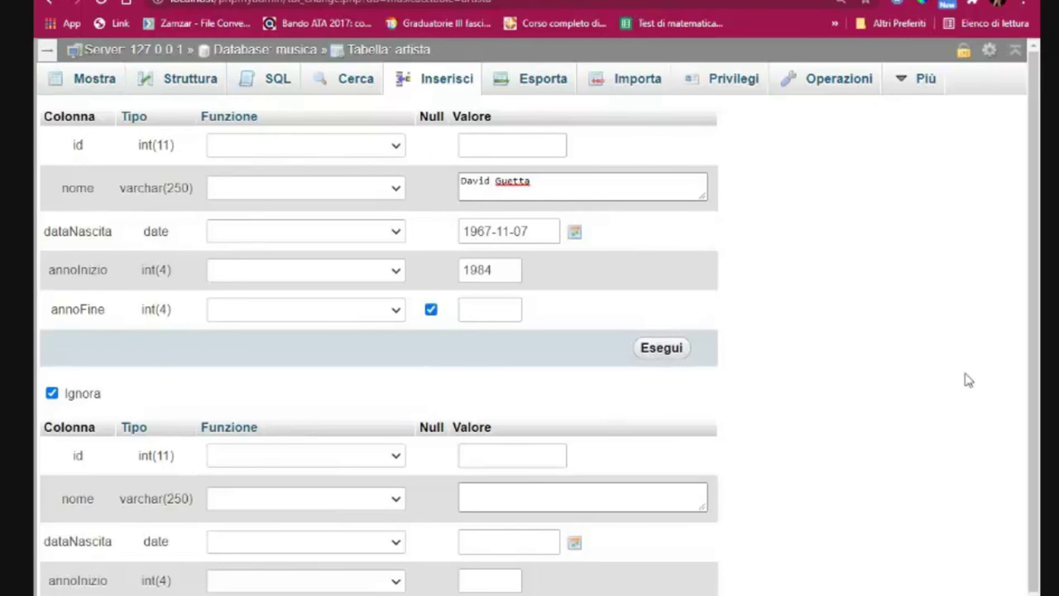
Step: Fill the second row with nome Kygo and annoInizio 2011, using the artist's Wikipedia page as the source
{"action": "scroll", "coordinate": [969, 373], "scroll_direction": "down", "scroll_amount": 1}
{"action": "scroll", "coordinate": [836, 318], "scroll_direction": "down", "scroll_amount": 1}
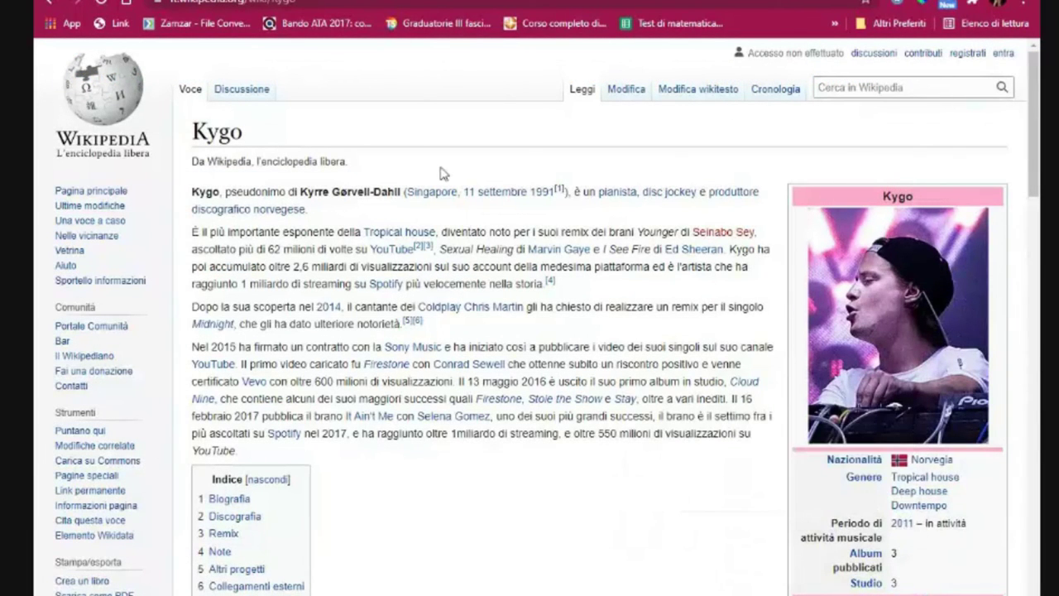
{"action": "key", "text": "ctrl+Tab"}
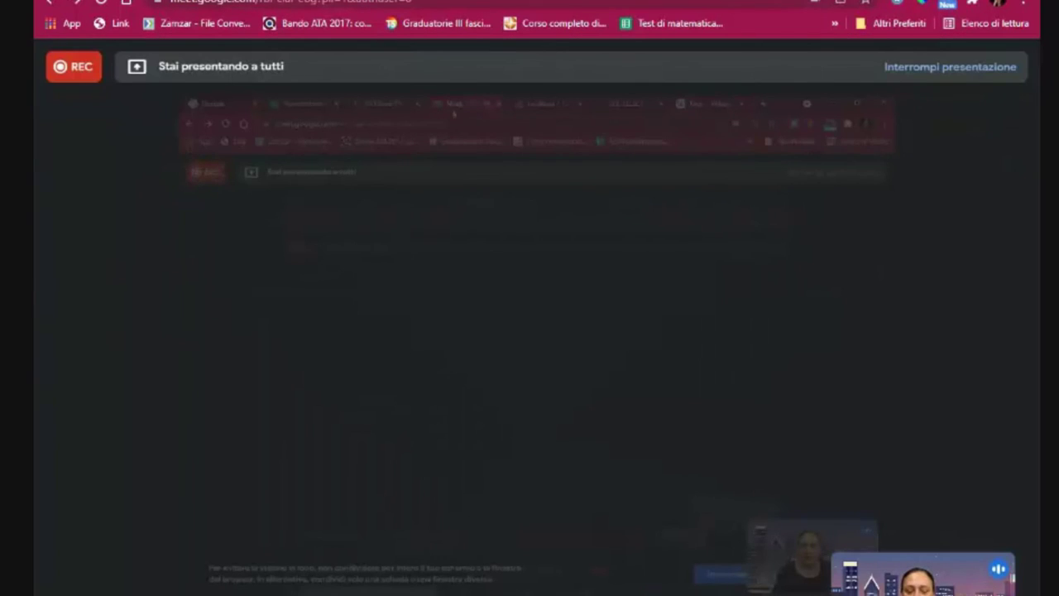
{"action": "key", "text": "ctrl+Tab"}
{"action": "left_click", "coordinate": [538, 296]}
{"action": "left_click", "coordinate": [503, 330]}
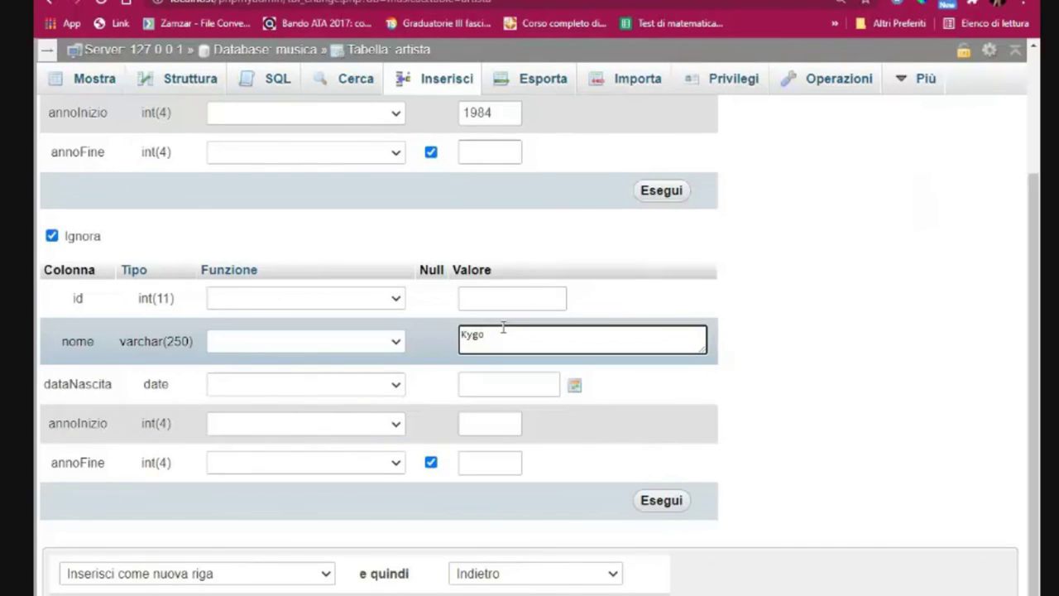
{"action": "left_click", "coordinate": [492, 421]}
{"action": "type", "text": "2011"}
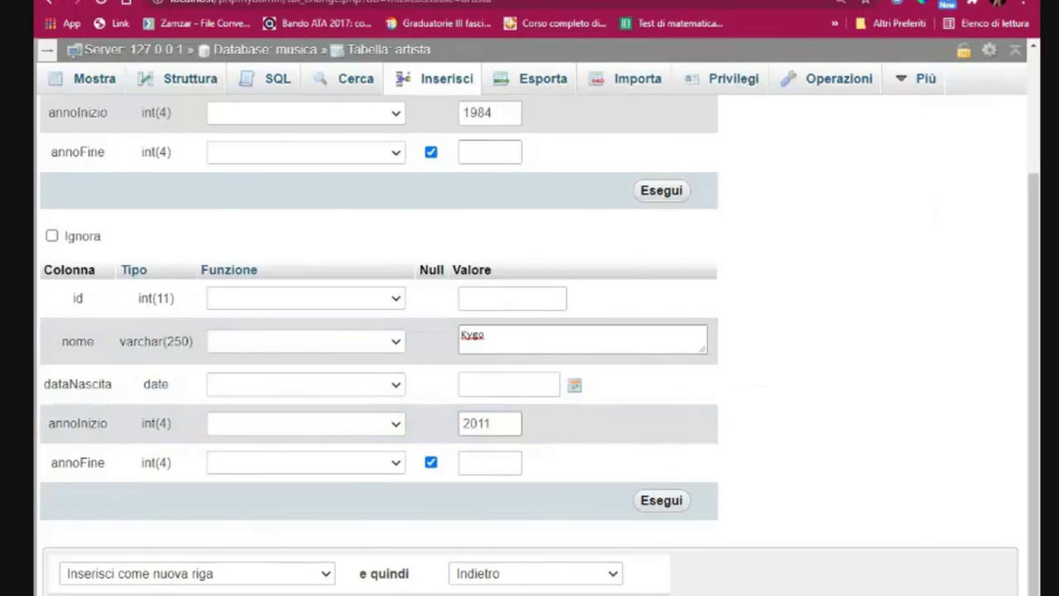
Step: Enter Kygo's birth date from Wikipedia in dataNascita and insert both rows into the artista table
{"action": "key", "text": "ctrl+Tab"}
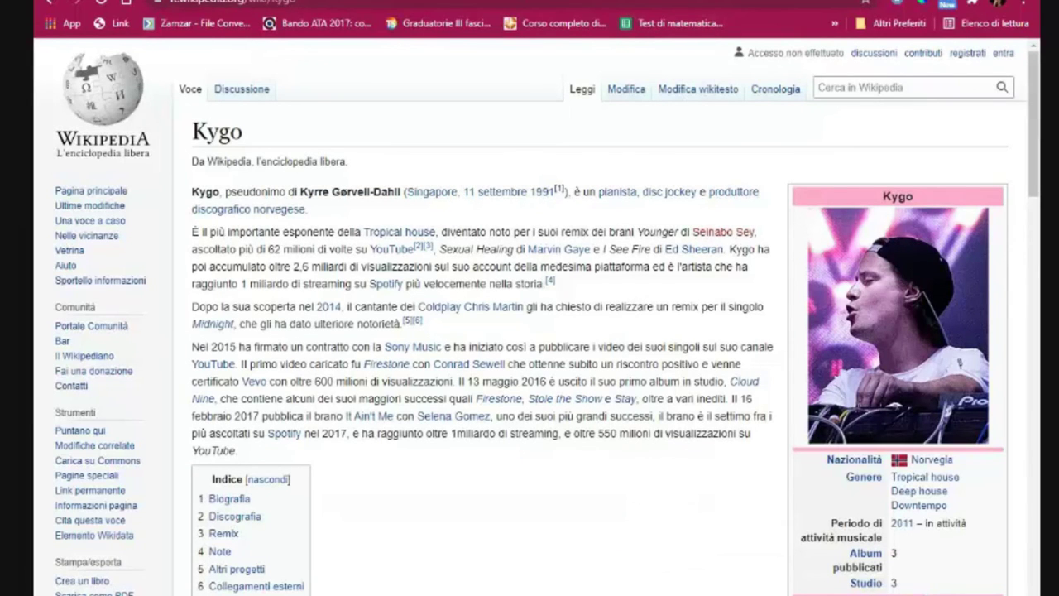
{"action": "left_click", "coordinate": [629, 0]}
{"action": "left_click", "coordinate": [515, 376]}
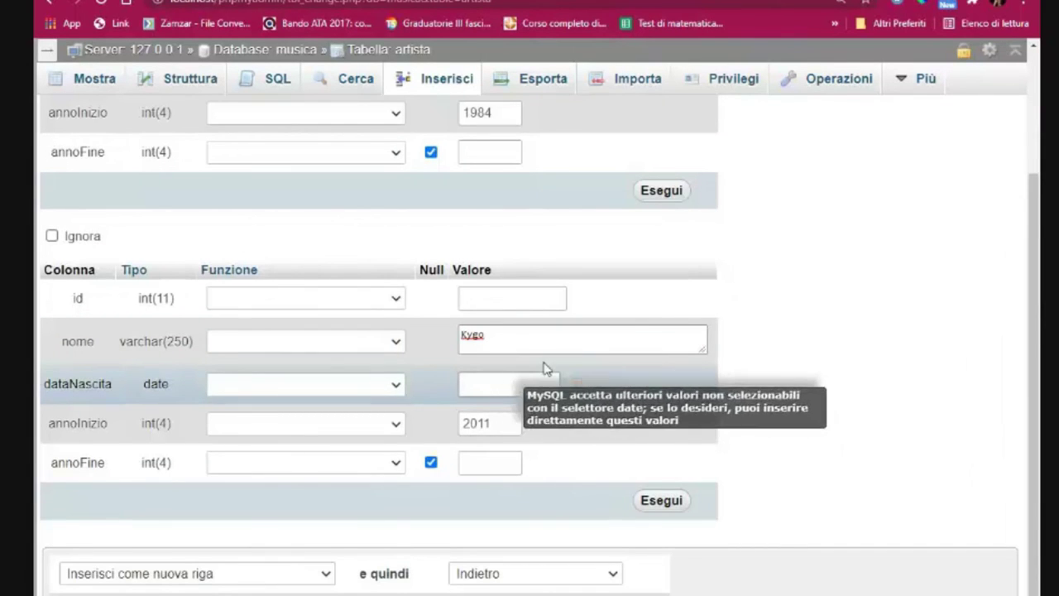
{"action": "type", "text": "1991-0"}
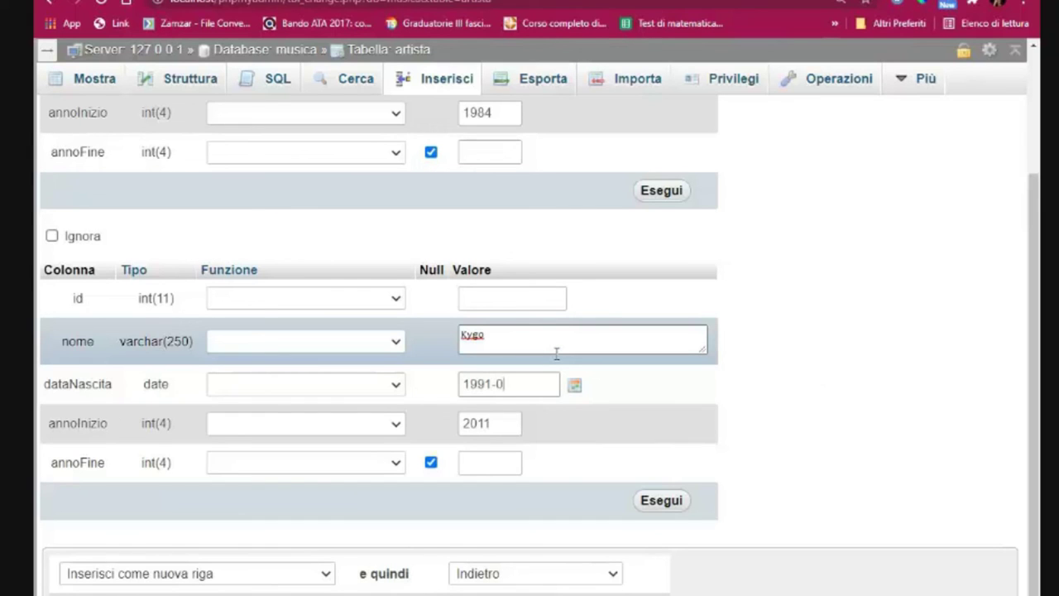
{"action": "type", "text": "9-11"}
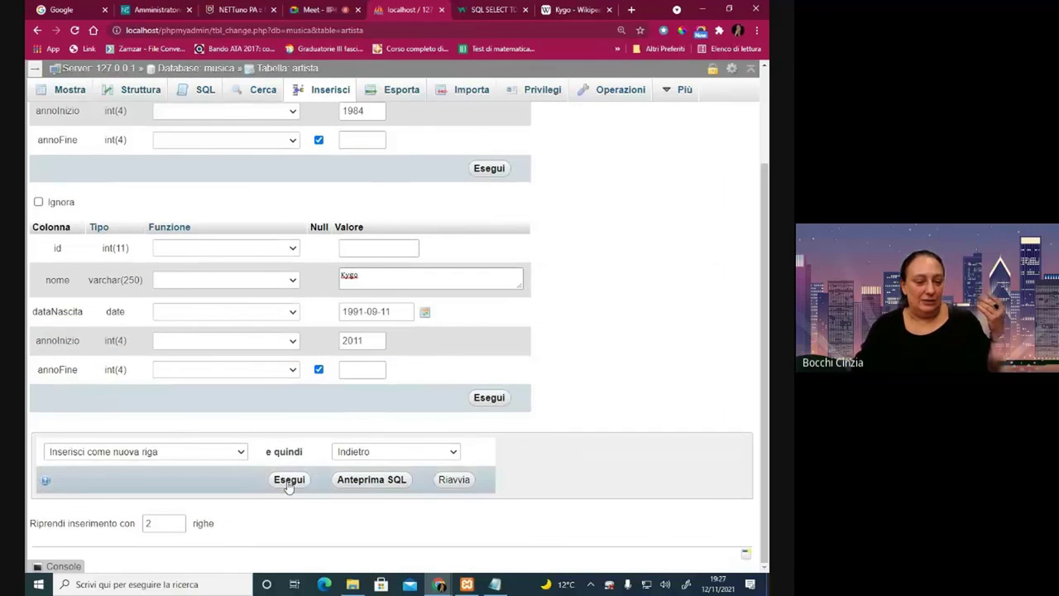
{"action": "left_click", "coordinate": [289, 481]}
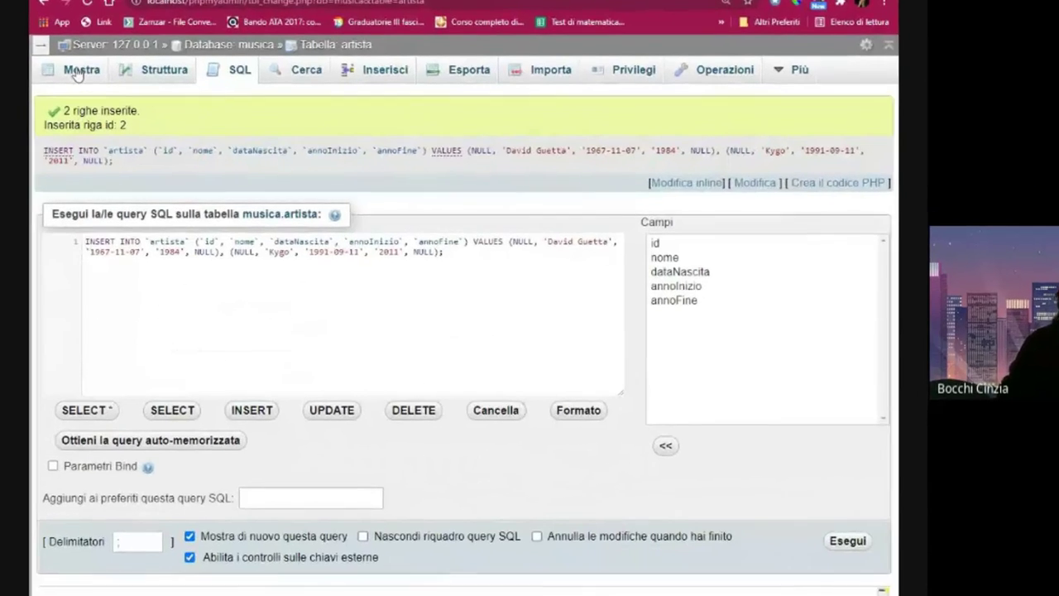
Step: Browse the inserted rows of artista, and open the export options for the whole musica database
{"action": "left_click", "coordinate": [67, 92]}
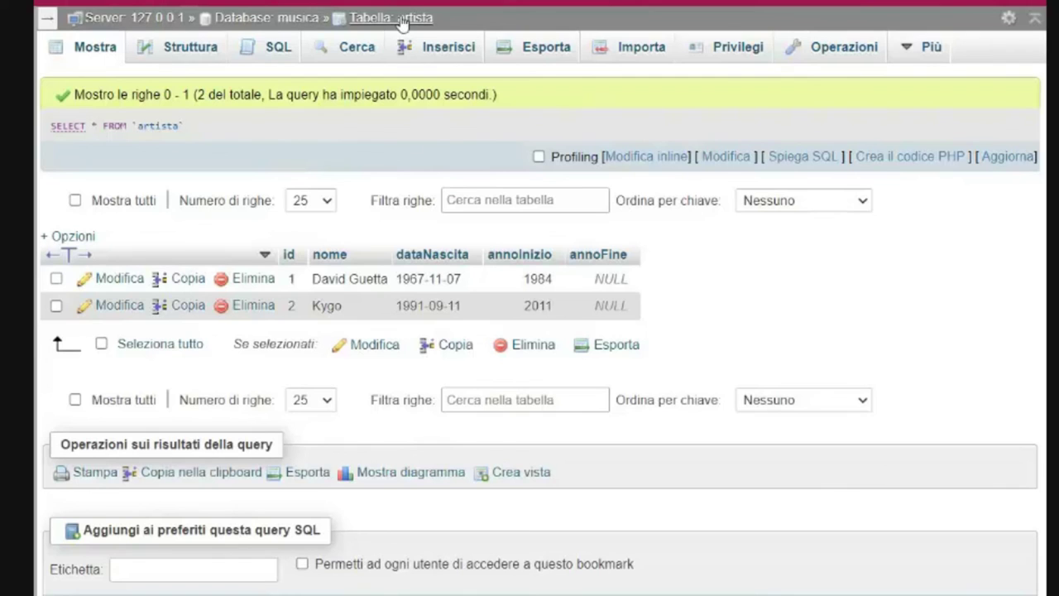
{"action": "left_click", "coordinate": [272, 24]}
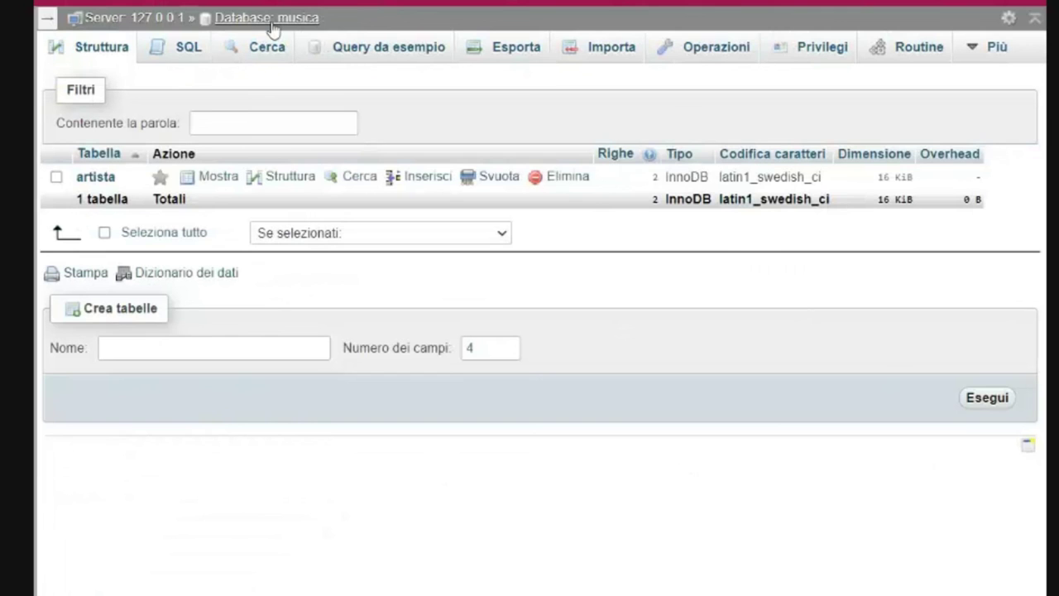
{"action": "left_click", "coordinate": [517, 50]}
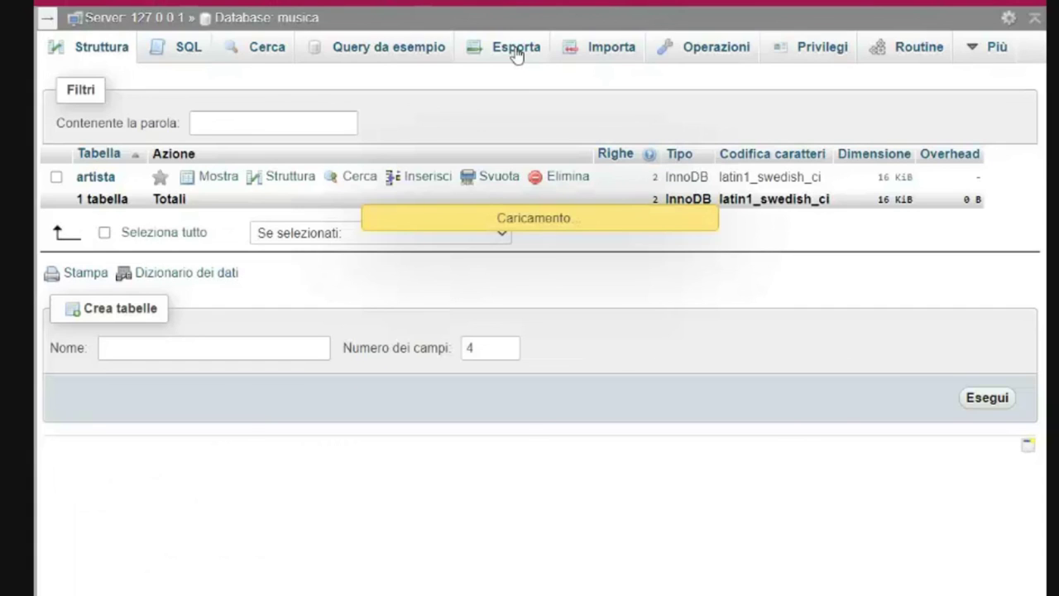